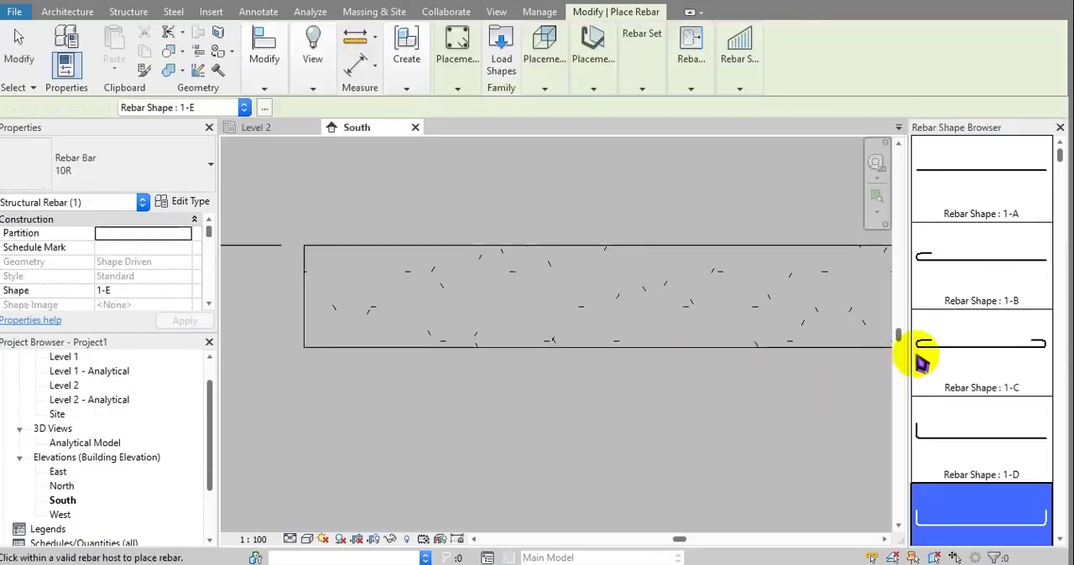
Browse the available rebar shapes and preview shape 2-C in the concrete beam.
{"action": "scroll", "coordinate": [961, 338], "scroll_direction": "down", "scroll_amount": 8}
{"action": "scroll", "coordinate": [983, 344], "scroll_direction": "down", "scroll_amount": 9}
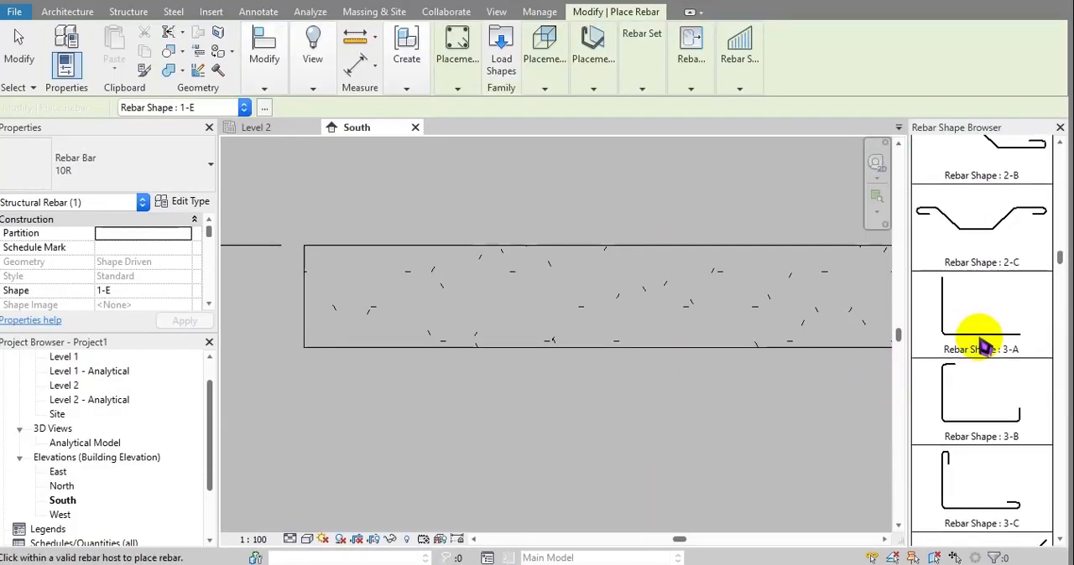
{"action": "scroll", "coordinate": [983, 344], "scroll_direction": "down", "scroll_amount": 10}
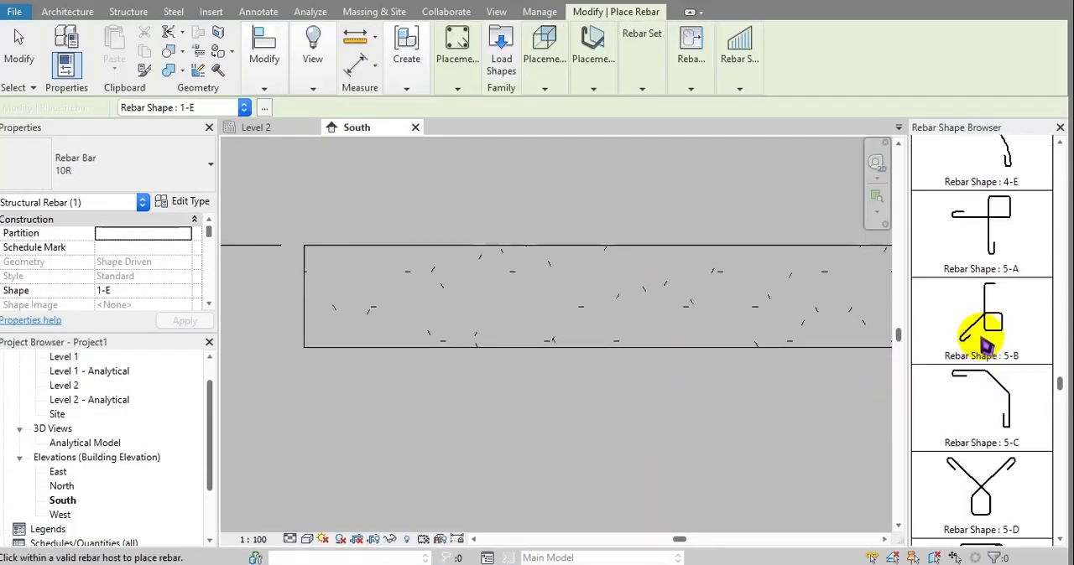
{"action": "scroll", "coordinate": [988, 344], "scroll_direction": "up", "scroll_amount": 10}
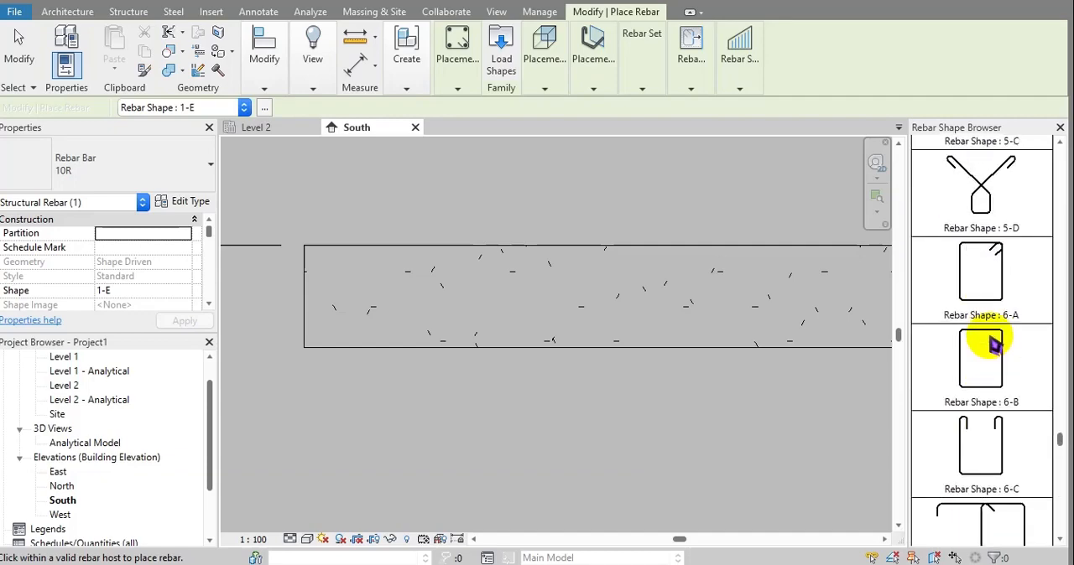
{"action": "scroll", "coordinate": [1000, 345], "scroll_direction": "up", "scroll_amount": 6}
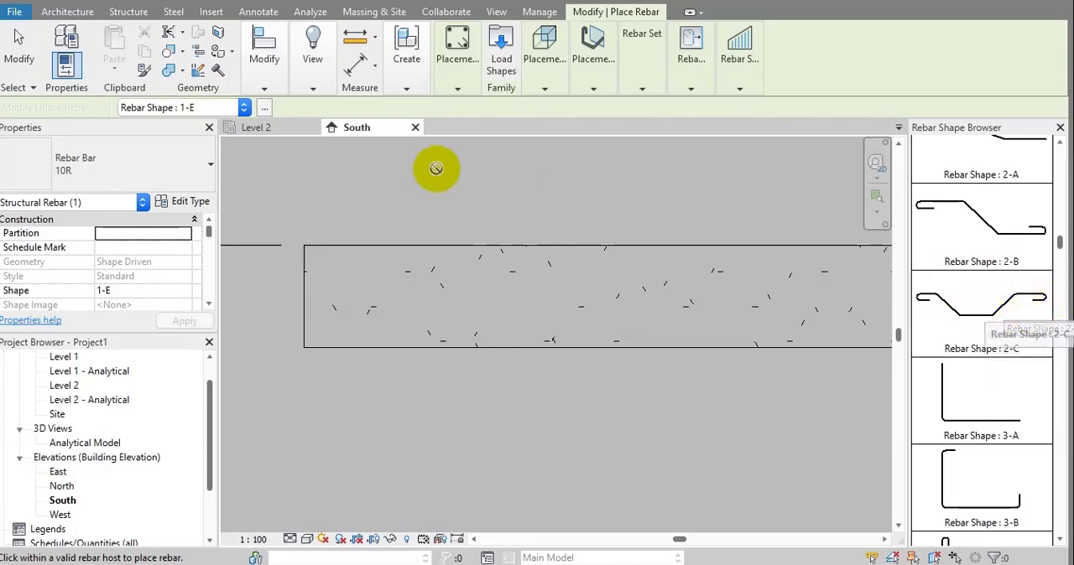
{"action": "middle_click_drag", "start_coordinate": [614, 204], "coordinate": [566, 236]}
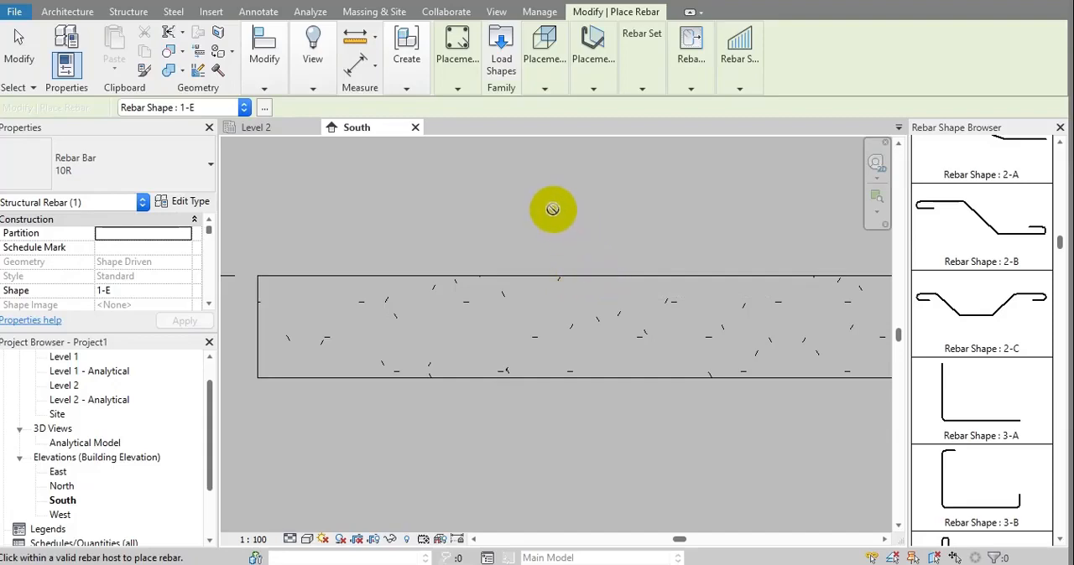
{"action": "left_click", "coordinate": [959, 308]}
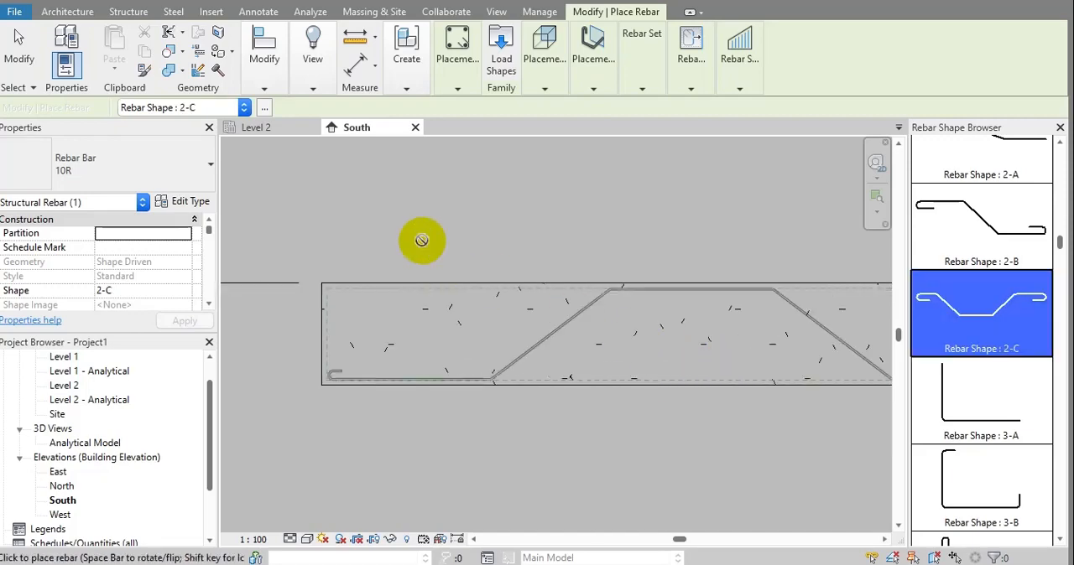
Create a new family from the Rebar Shape Template-IND template.
{"action": "left_click", "coordinate": [20, 32]}
{"action": "left_click", "coordinate": [15, 19]}
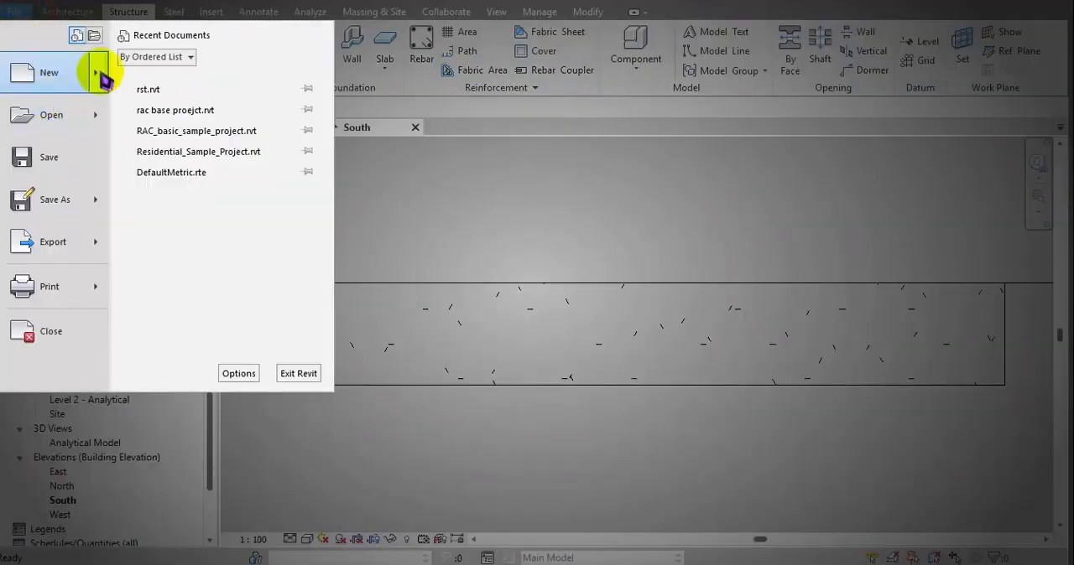
{"action": "mouse_move", "coordinate": [92, 68]}
{"action": "left_click", "coordinate": [172, 130]}
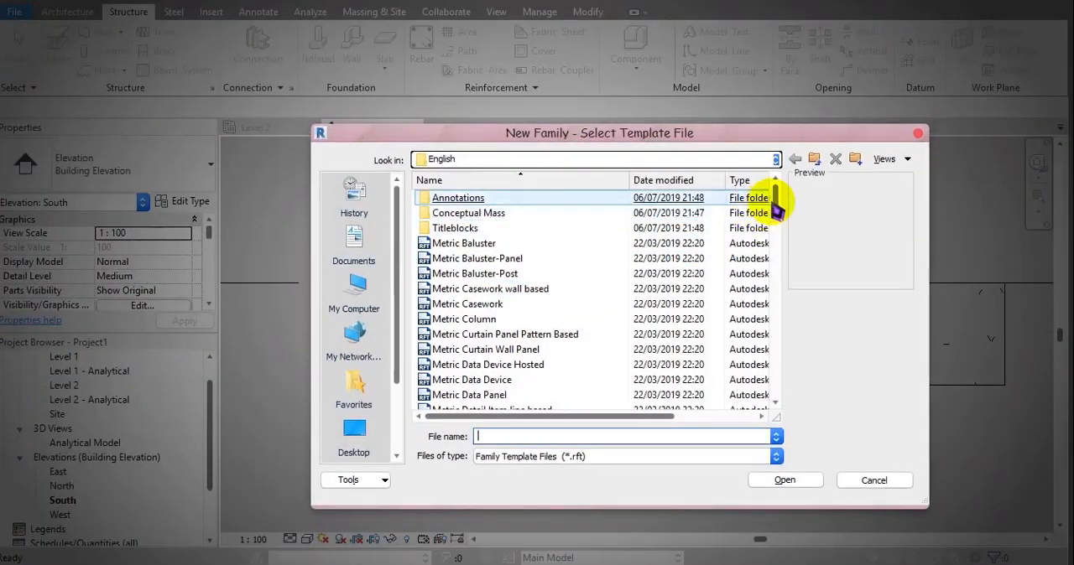
{"action": "left_click_drag", "start_coordinate": [776, 205], "coordinate": [786, 385]}
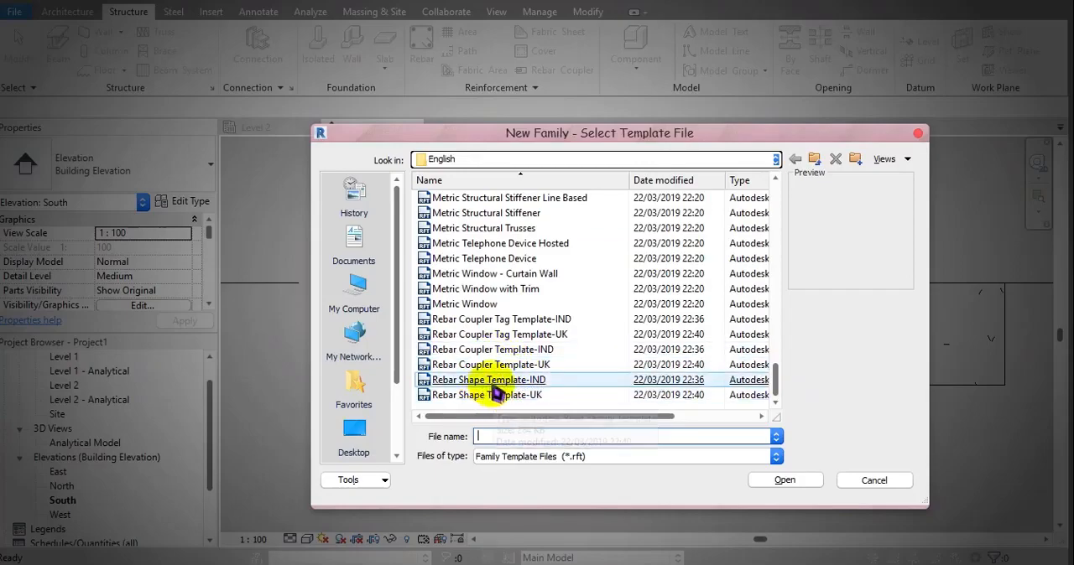
{"action": "double_click", "coordinate": [560, 382]}
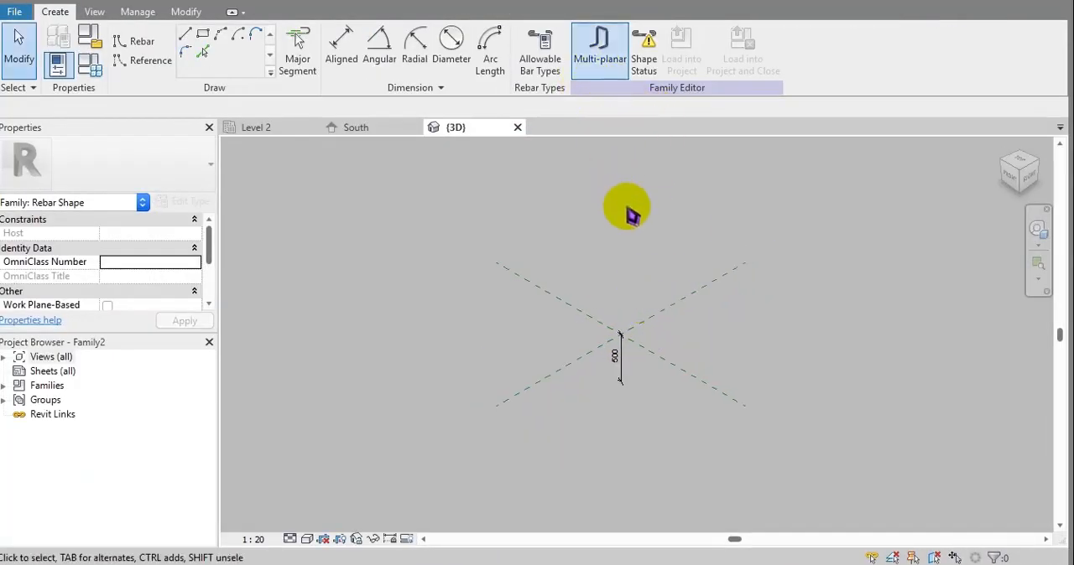
Turn off the Multi-planar option for the new rebar shape.
{"action": "left_click", "coordinate": [602, 48]}
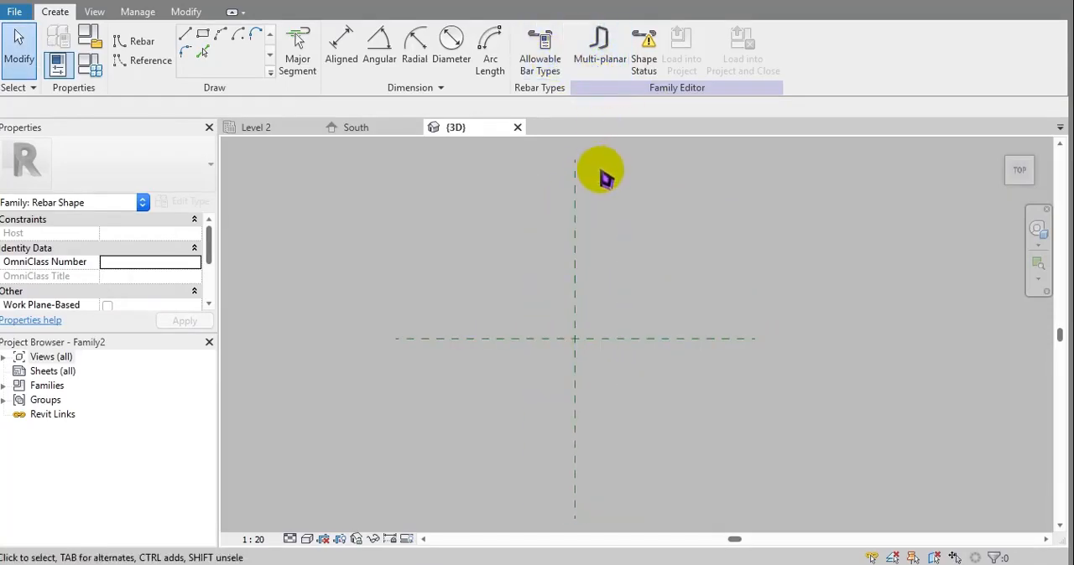
{"action": "middle_click_drag", "start_coordinate": [608, 178], "coordinate": [614, 183]}
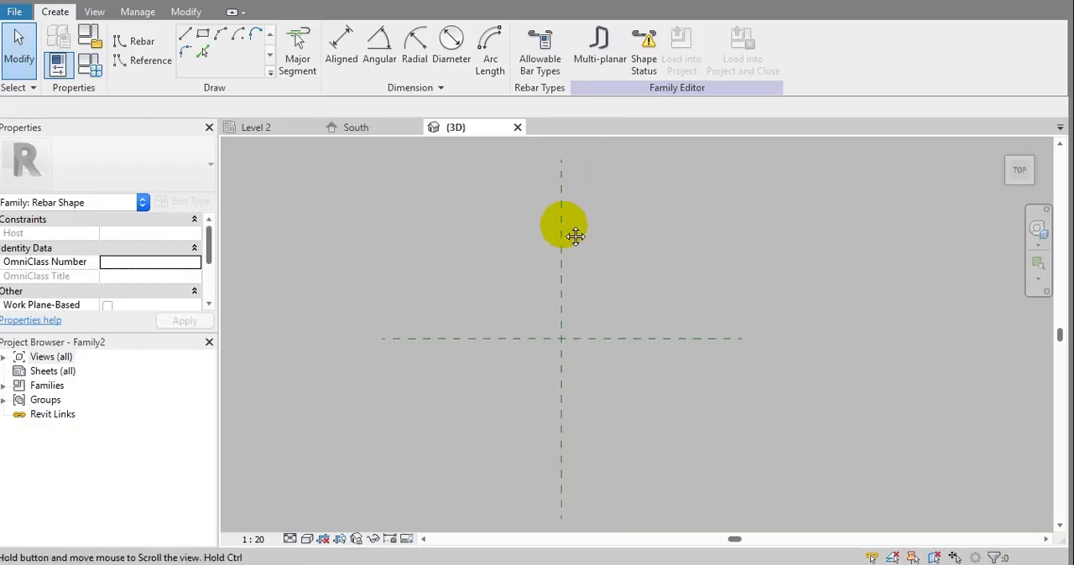
{"action": "middle_click_drag", "start_coordinate": [575, 237], "coordinate": [571, 258]}
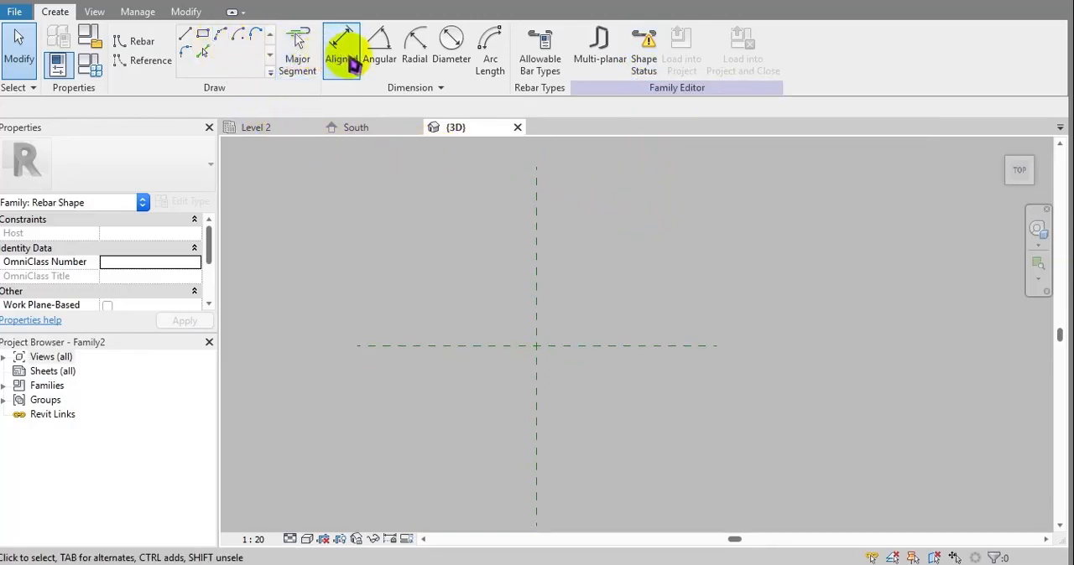
Draw chained rebar lines: a bottom segment about 940 mm on the horizontal reference line, a 45° rise rightward, and an upper segment about 400 mm.
{"action": "left_click", "coordinate": [185, 34]}
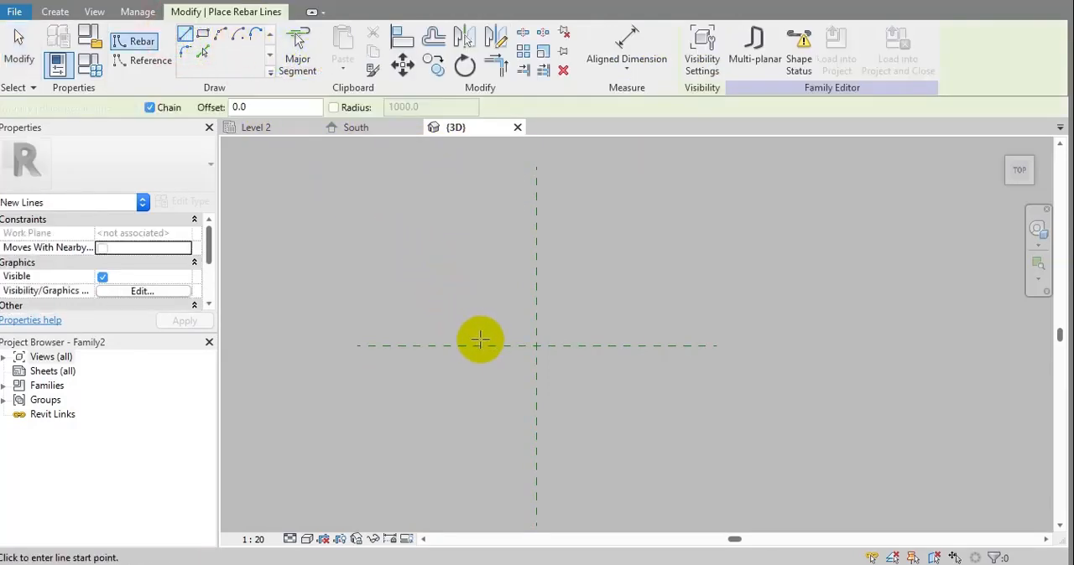
{"action": "left_click", "coordinate": [484, 347]}
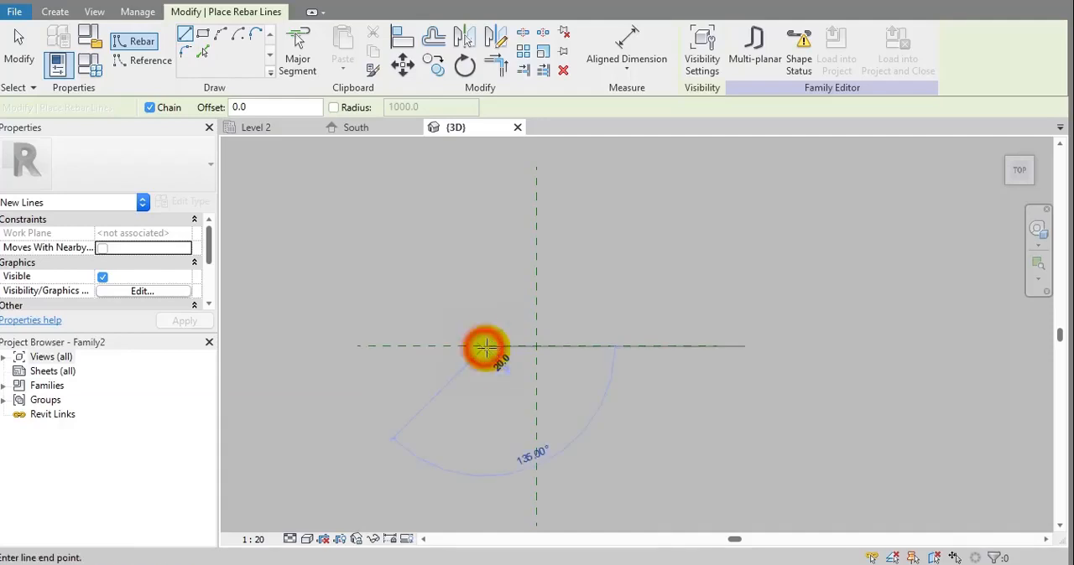
{"action": "left_click", "coordinate": [598, 346]}
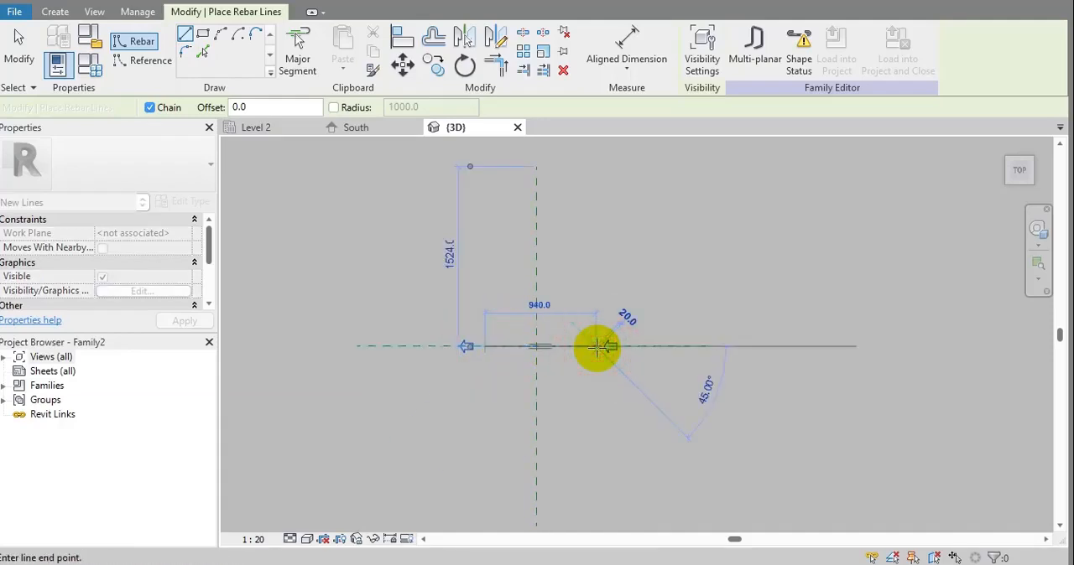
{"action": "left_click", "coordinate": [631, 314]}
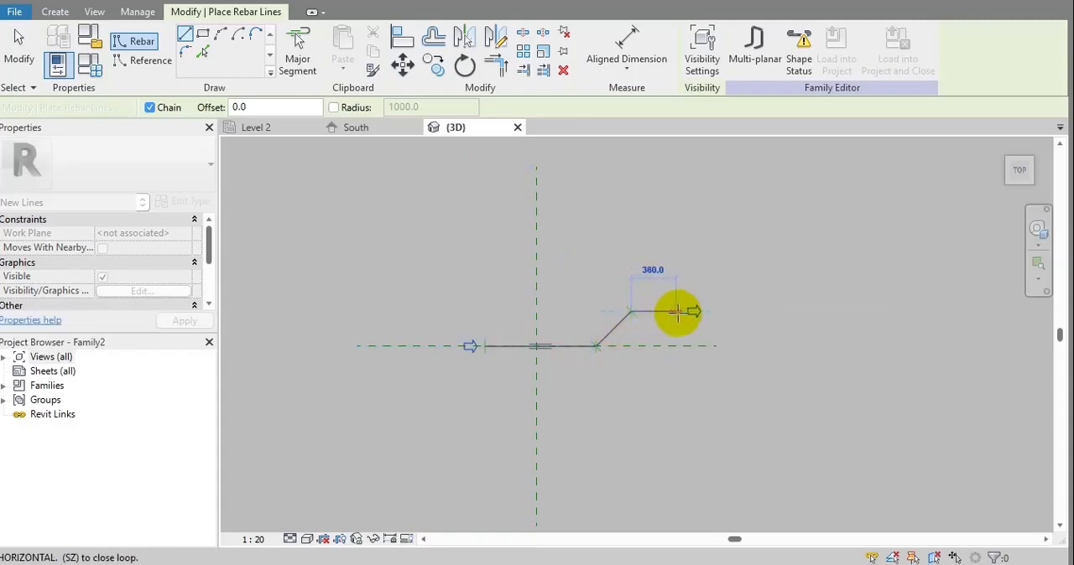
{"action": "left_click", "coordinate": [678, 312]}
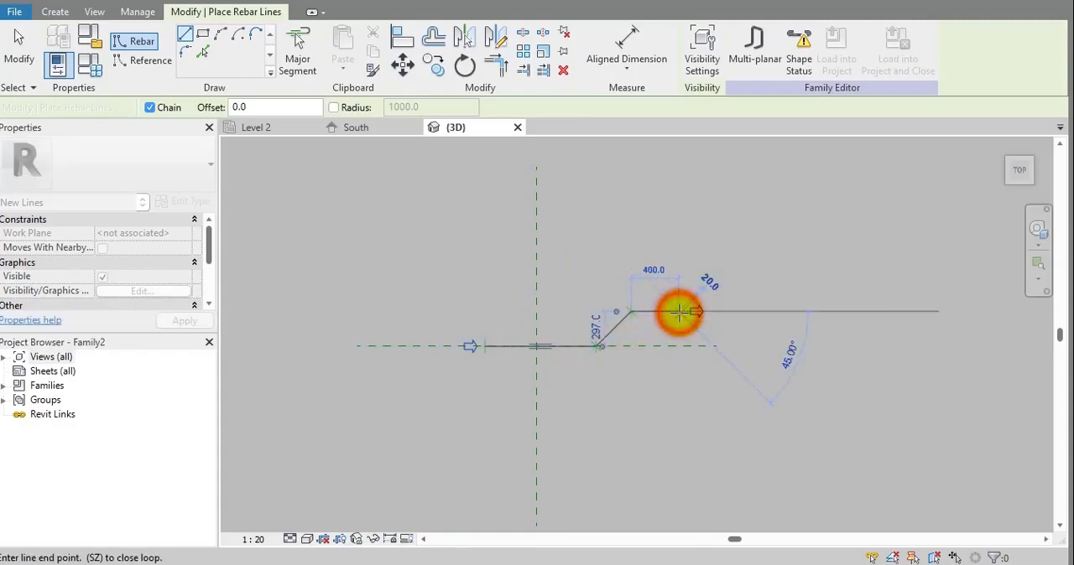
{"action": "key", "text": "Escape"}
Continue the rebar from the bottom segment's left end with a 45° upward slope and a horizontal upper segment about 360 mm long.
{"action": "left_click", "coordinate": [480, 345]}
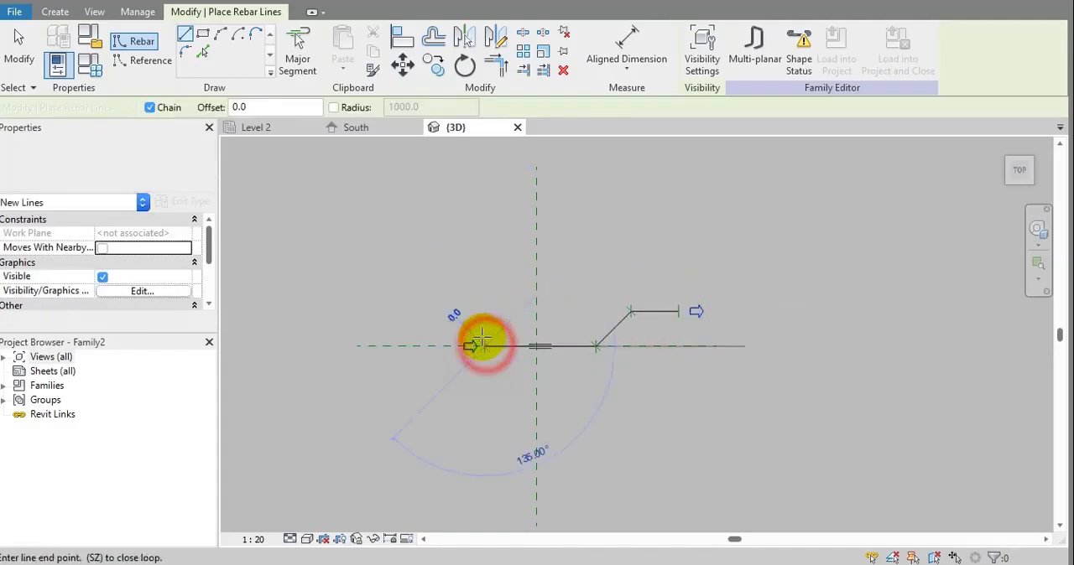
{"action": "left_click", "coordinate": [446, 312]}
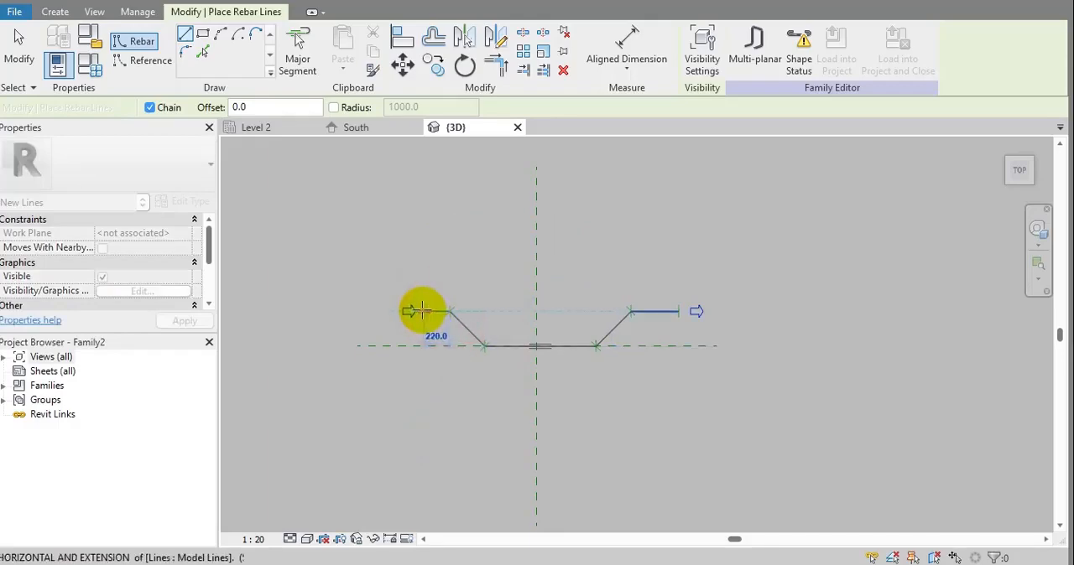
{"action": "left_click", "coordinate": [406, 311]}
{"action": "key", "text": "Escape"}
{"action": "key", "text": "Escape"}
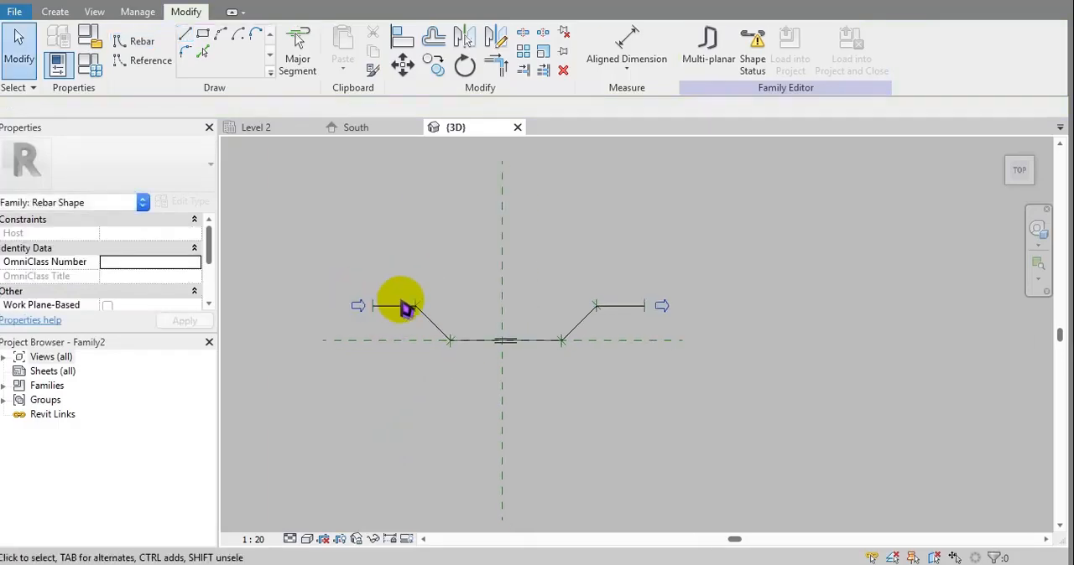
Add an aligned dimension below the bottom segment for its full length.
{"action": "scroll", "coordinate": [479, 343], "scroll_direction": "up", "scroll_amount": 5}
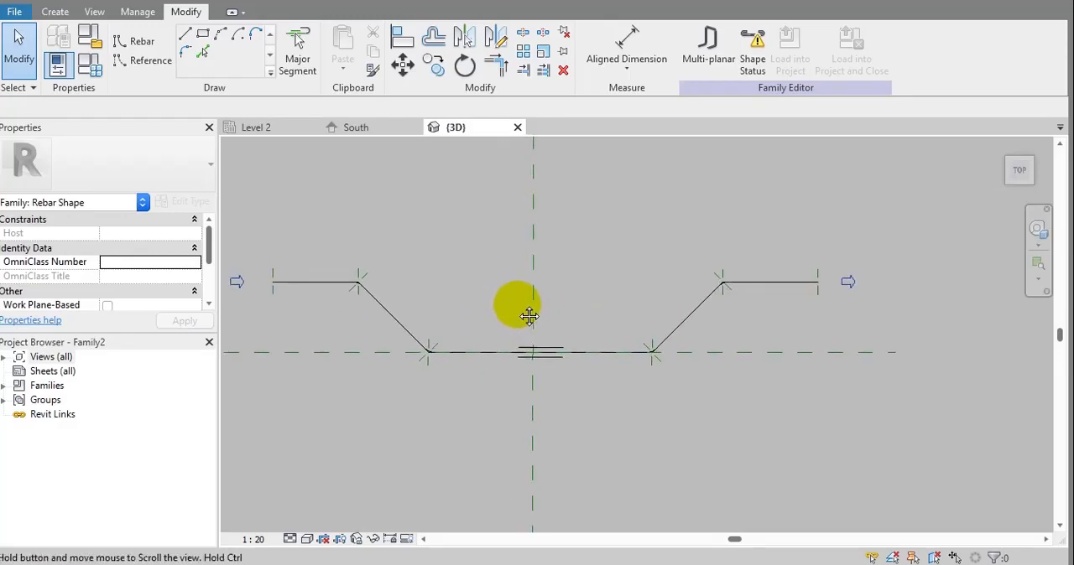
{"action": "middle_click_drag", "start_coordinate": [514, 249], "coordinate": [525, 277]}
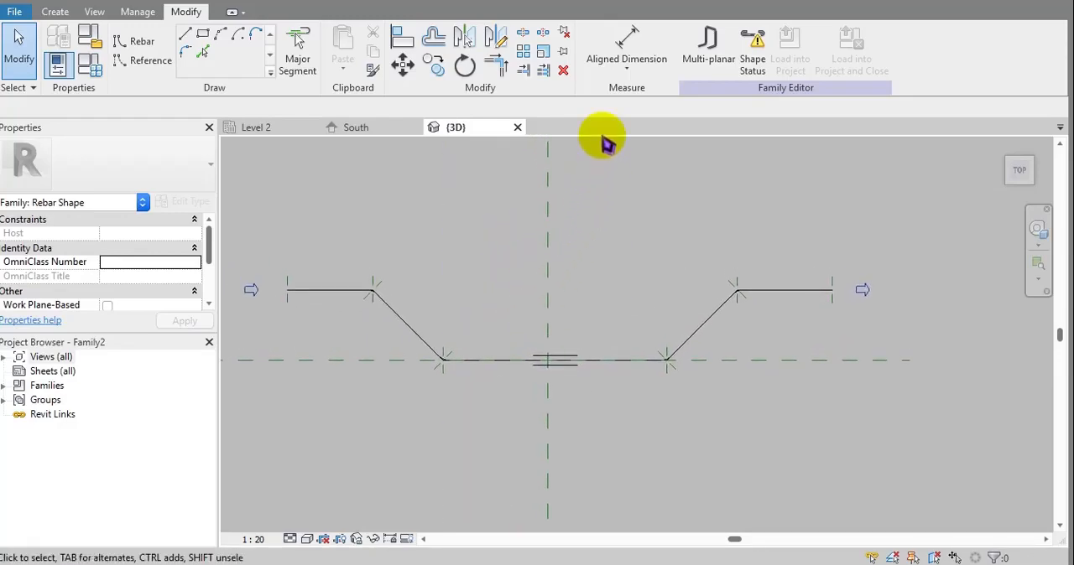
{"action": "left_click", "coordinate": [625, 51]}
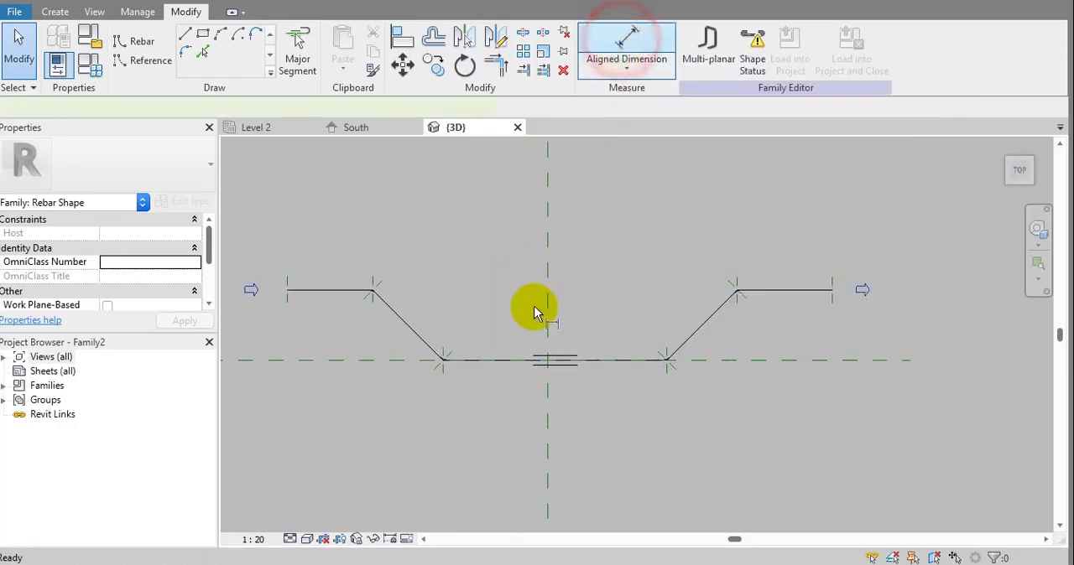
{"action": "left_click", "coordinate": [442, 377]}
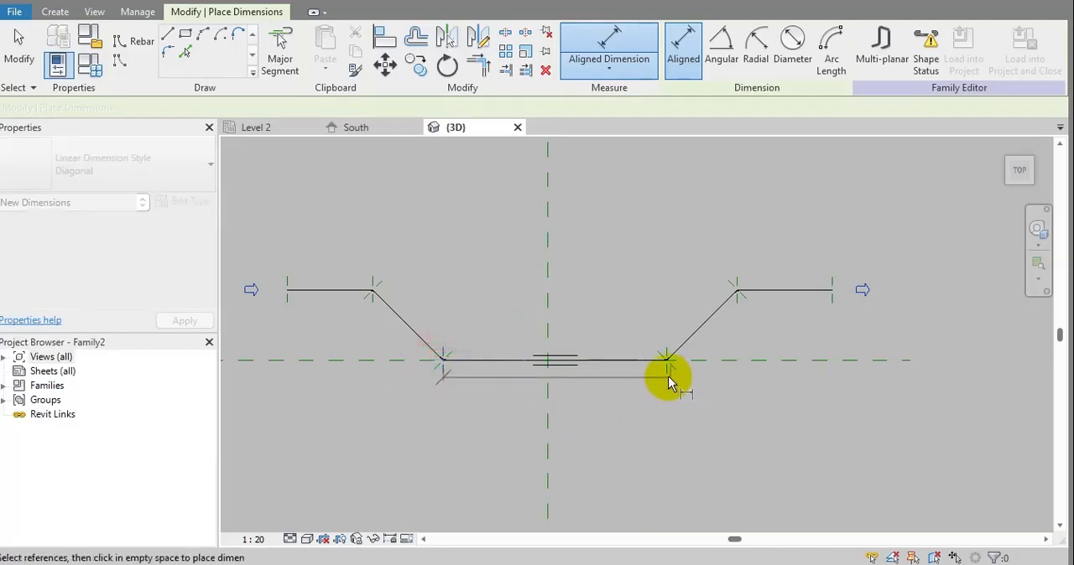
{"action": "left_click", "coordinate": [661, 426]}
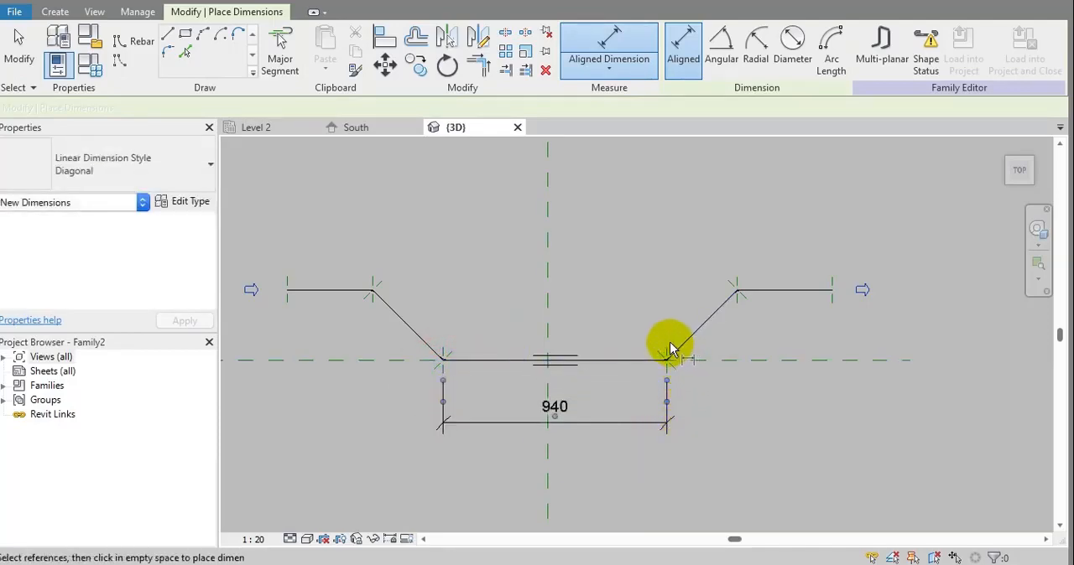
Add aligned dimensions for the right slope's horizontal run and the right upper segment's length.
{"action": "left_click", "coordinate": [734, 275]}
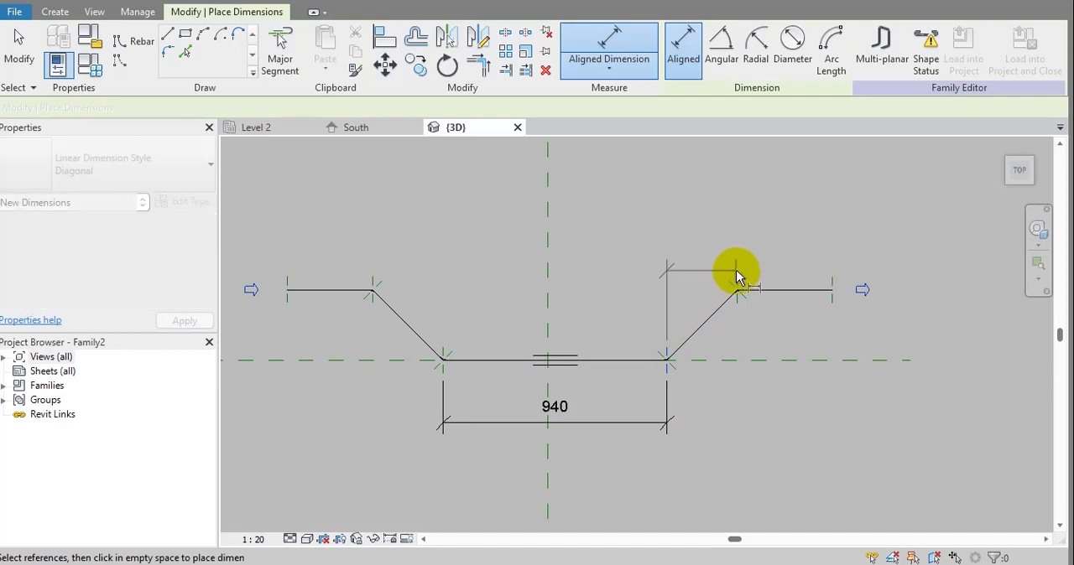
{"action": "left_click", "coordinate": [742, 240]}
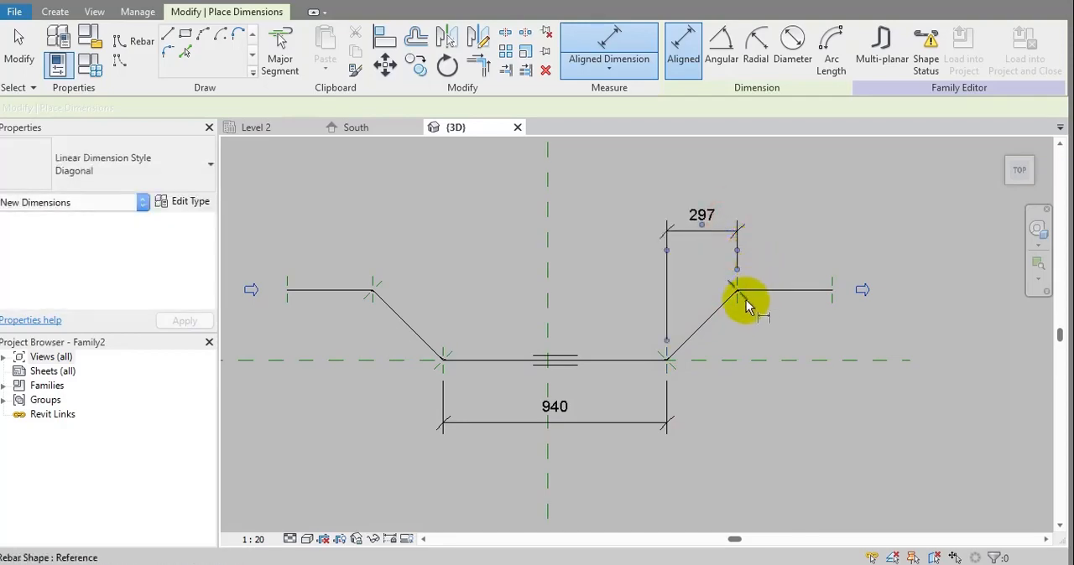
{"action": "left_click", "coordinate": [734, 293]}
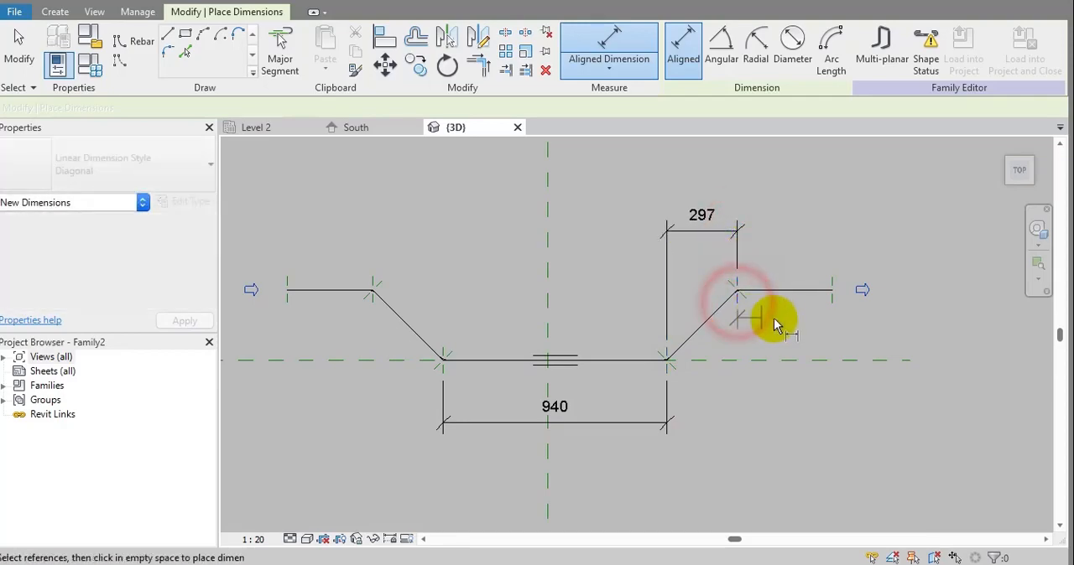
{"action": "left_click", "coordinate": [833, 304]}
{"action": "left_click", "coordinate": [826, 388]}
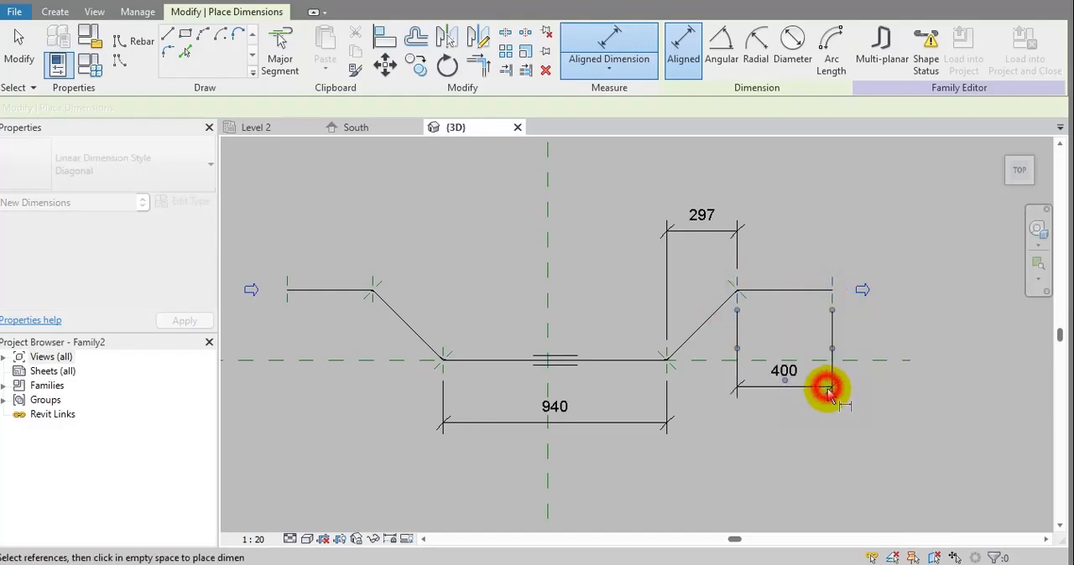
Add aligned dimensions for the left slope's horizontal run and the left upper segment's length.
{"action": "left_click", "coordinate": [444, 367]}
{"action": "left_click", "coordinate": [372, 272]}
{"action": "left_click", "coordinate": [374, 223]}
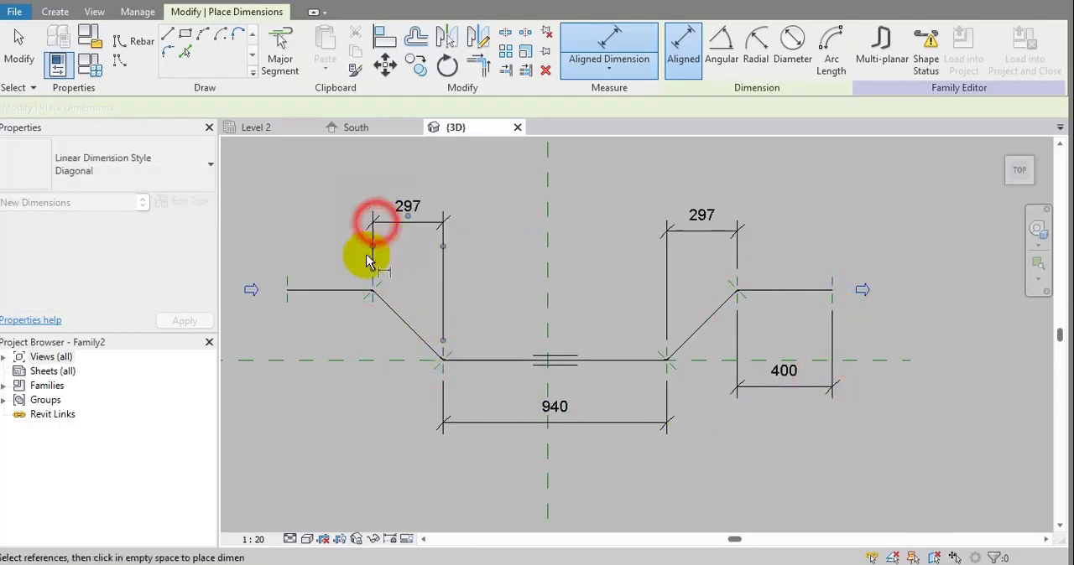
{"action": "left_click", "coordinate": [371, 299]}
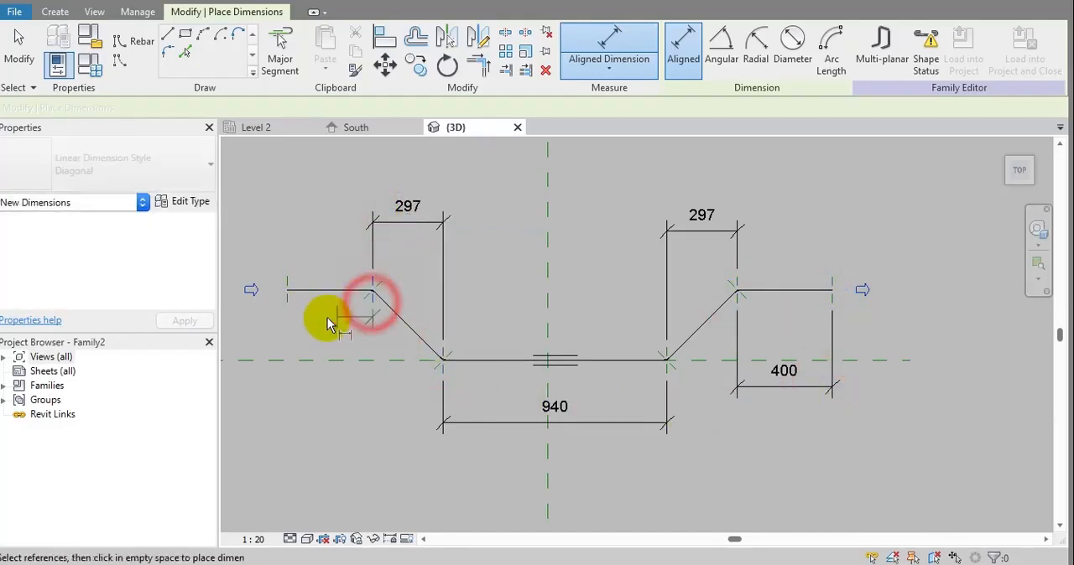
{"action": "left_click", "coordinate": [286, 303]}
{"action": "left_click", "coordinate": [289, 394]}
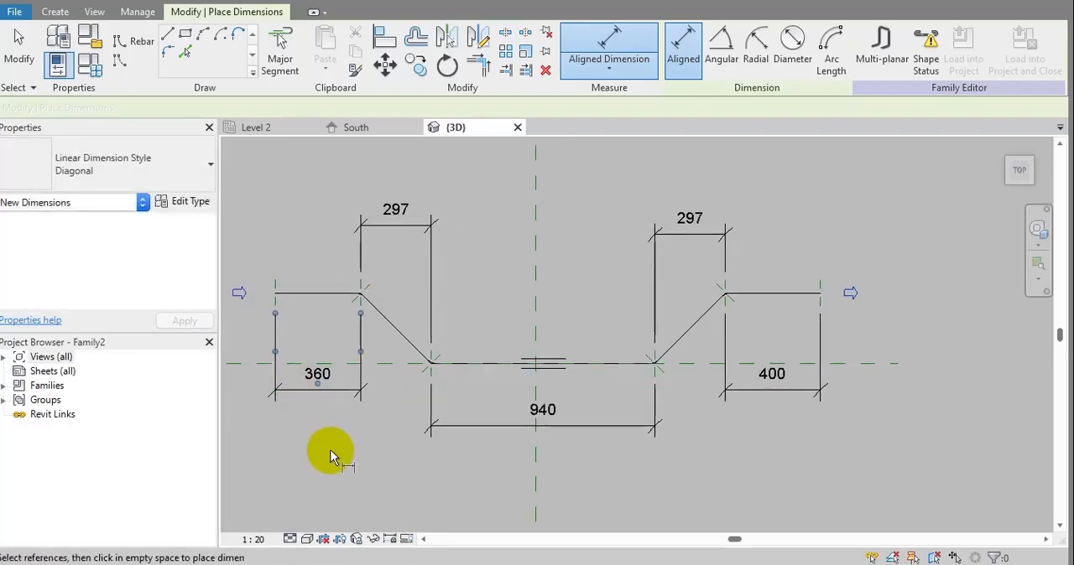
{"action": "key", "text": "Escape"}
{"action": "key", "text": "Escape"}
Label the bottom segment's dimension with parameter A.
{"action": "left_click", "coordinate": [602, 428]}
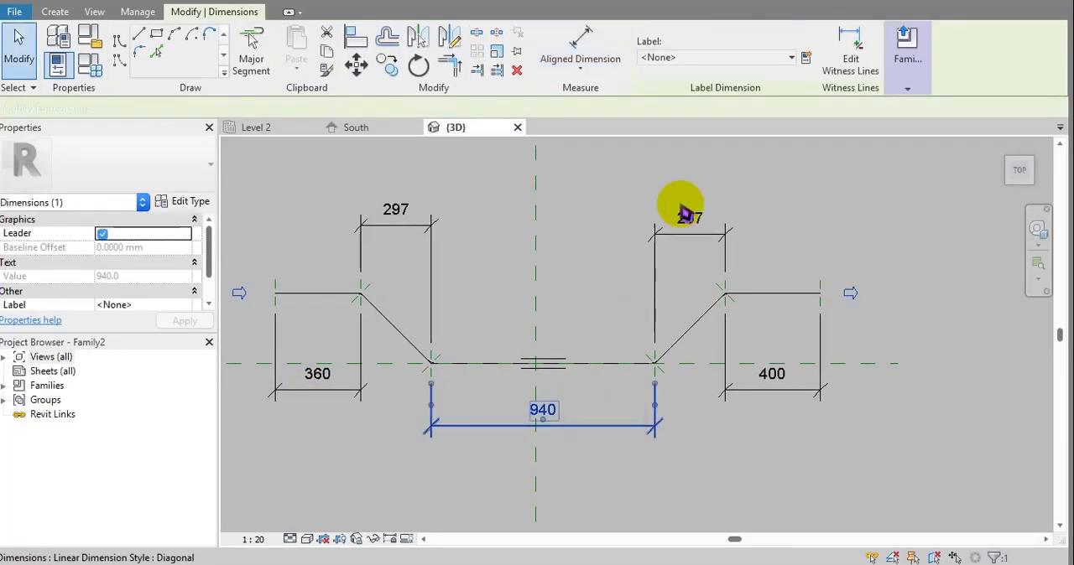
{"action": "left_click", "coordinate": [712, 57]}
{"action": "left_click", "coordinate": [663, 113]}
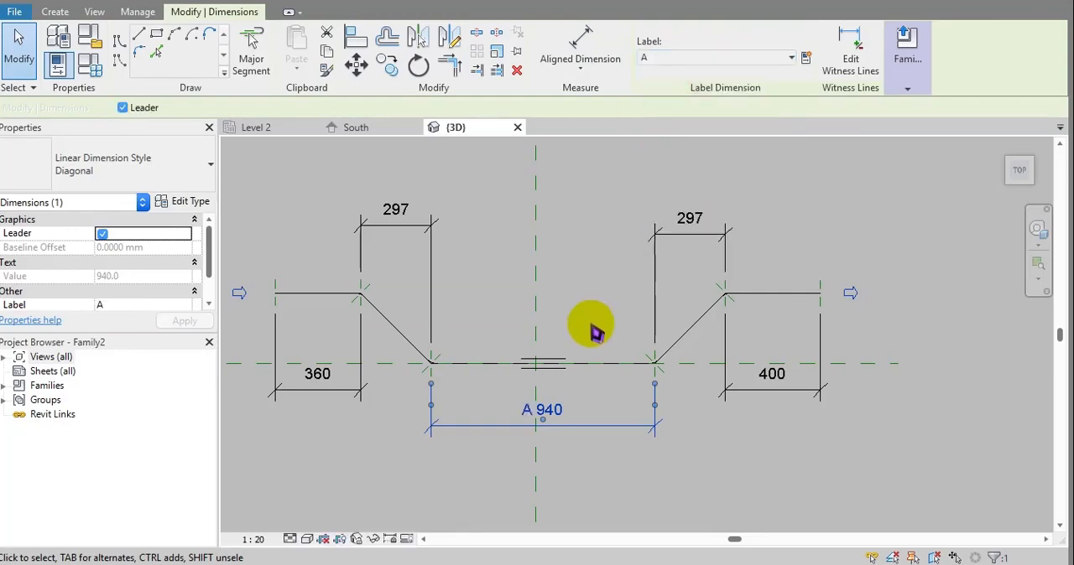
Label both sloped segments' horizontal dimensions with parameter B.
{"action": "left_click", "coordinate": [622, 468]}
{"action": "left_click_drag", "start_coordinate": [734, 171], "coordinate": [692, 226]}
{"action": "left_click_drag", "start_coordinate": [446, 191], "coordinate": [395, 244], "text": "ctrl"}
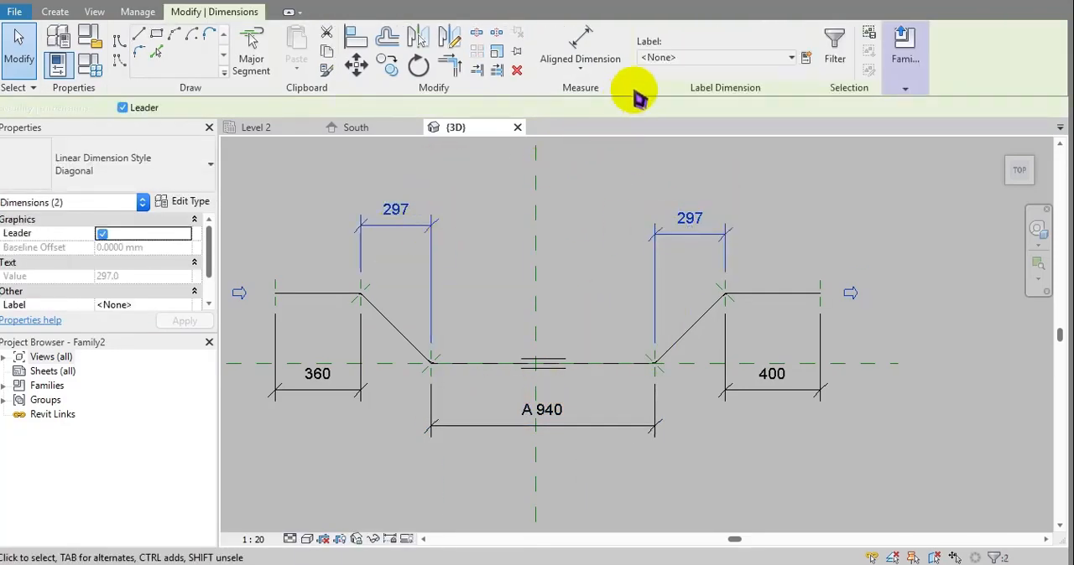
{"action": "left_click", "coordinate": [713, 58]}
{"action": "left_click", "coordinate": [674, 131]}
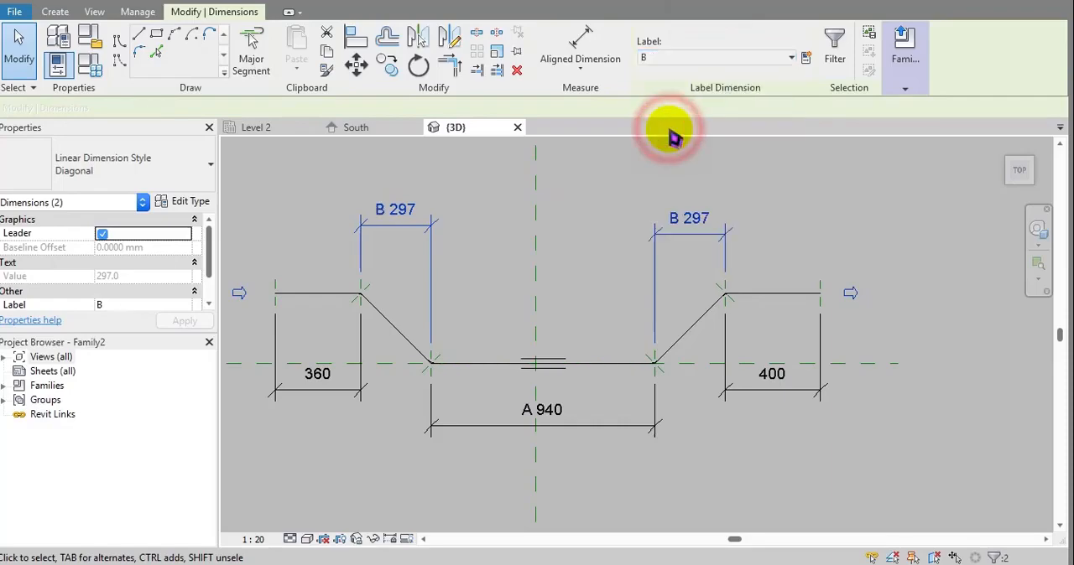
{"action": "left_click", "coordinate": [761, 197]}
Label the left and right upper segments' length dimensions with parameter C.
{"action": "left_click_drag", "start_coordinate": [875, 411], "coordinate": [793, 391]}
{"action": "left_click_drag", "start_coordinate": [312, 433], "coordinate": [278, 392], "text": "ctrl"}
{"action": "left_click", "coordinate": [709, 57]}
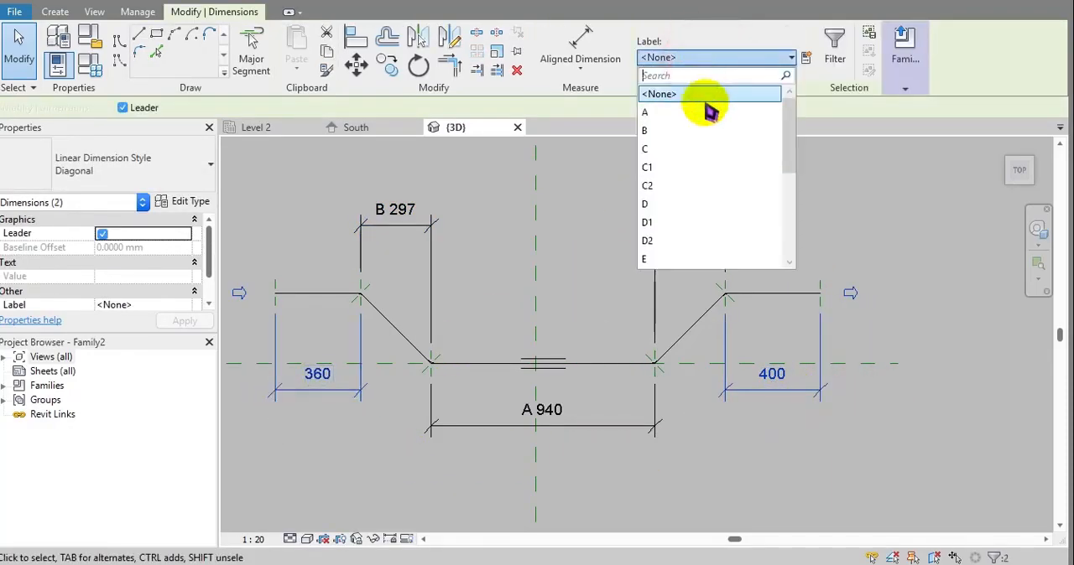
{"action": "left_click", "coordinate": [671, 151]}
{"action": "middle_click_drag", "start_coordinate": [710, 207], "coordinate": [651, 229]}
{"action": "left_click", "coordinate": [742, 179]}
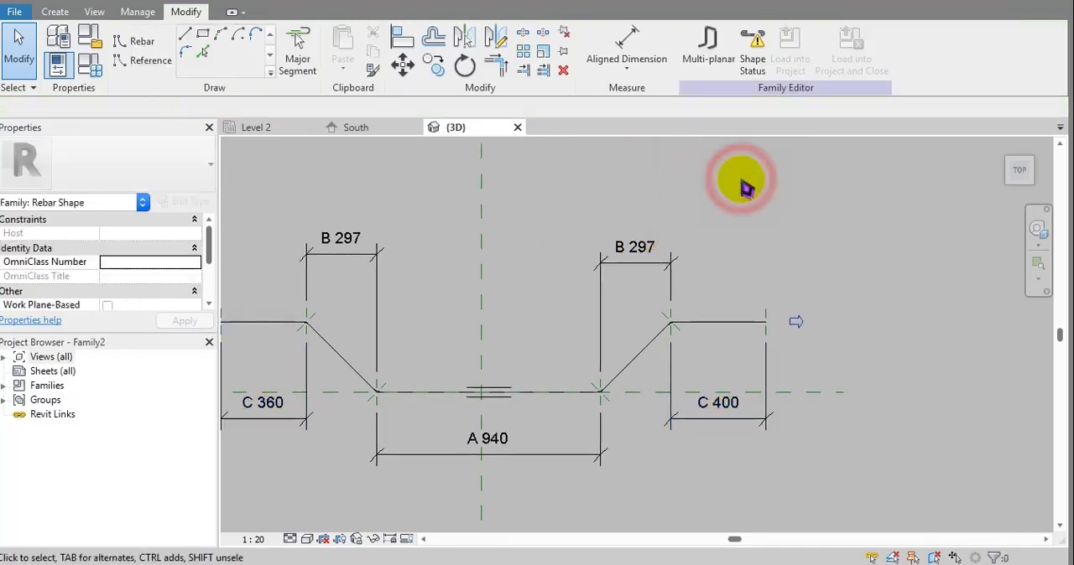
{"action": "middle_click_drag", "start_coordinate": [747, 164], "coordinate": [859, 164]}
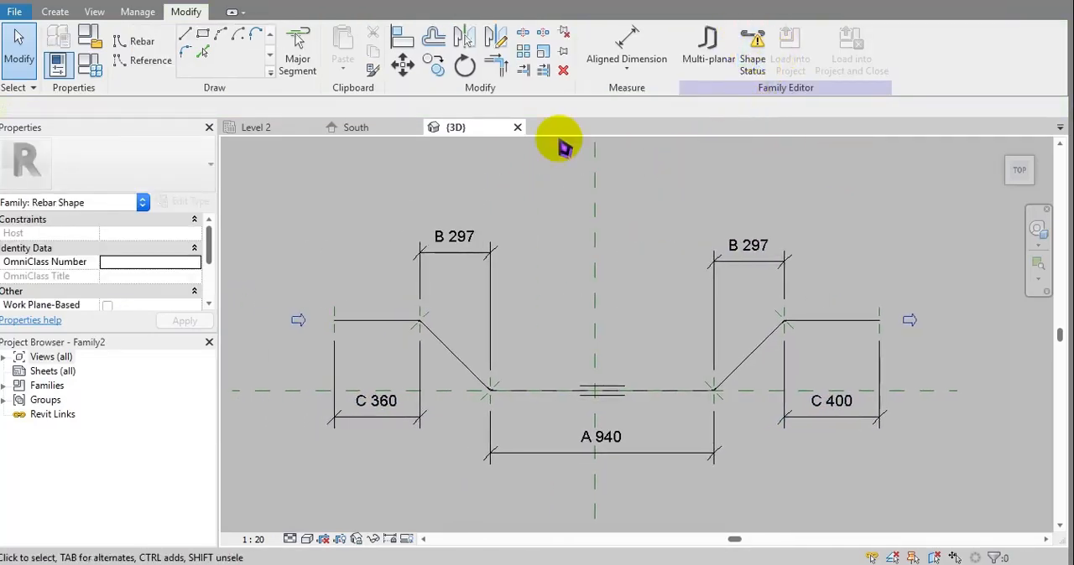
Set the rebar shape parameters A to 940, B to 297 and C to 360.
{"action": "left_click", "coordinate": [90, 65]}
{"action": "scroll", "coordinate": [608, 289], "scroll_direction": "down", "scroll_amount": 3}
{"action": "scroll", "coordinate": [609, 289], "scroll_direction": "down", "scroll_amount": 3}
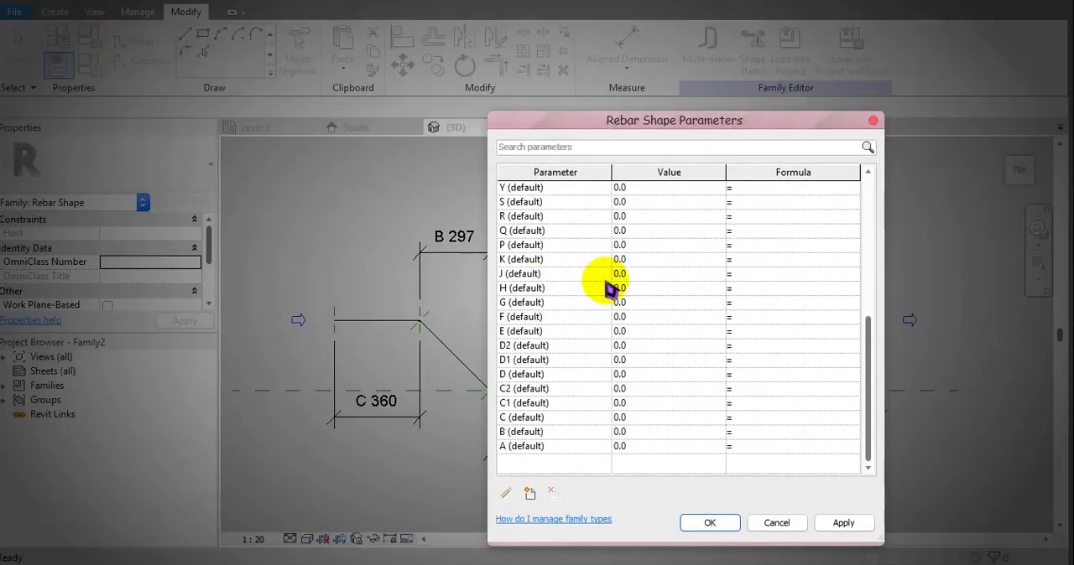
{"action": "left_click", "coordinate": [650, 450]}
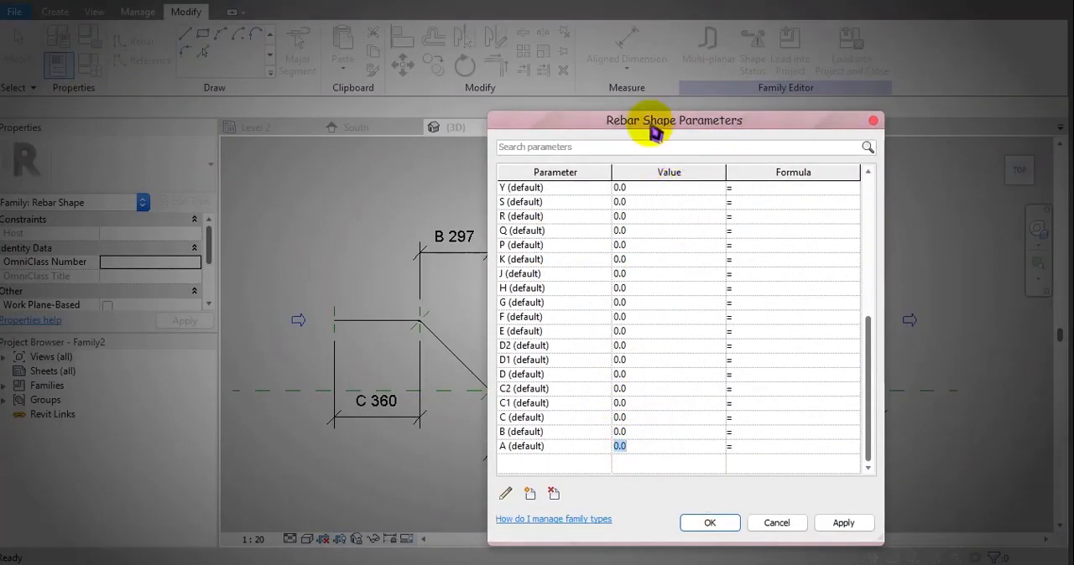
{"action": "left_click_drag", "start_coordinate": [651, 123], "coordinate": [843, 125]}
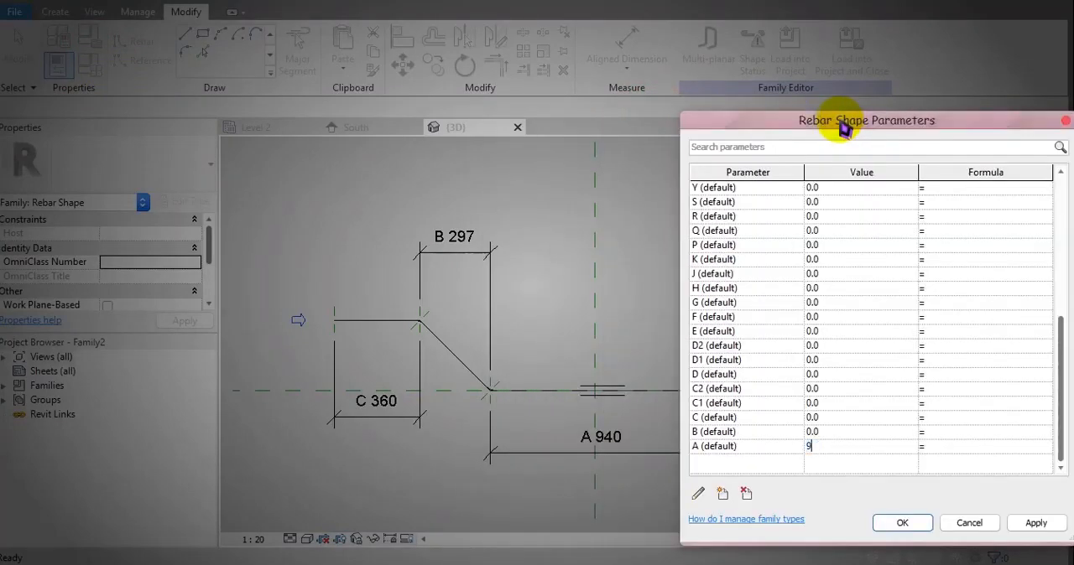
{"action": "left_click", "coordinate": [791, 417]}
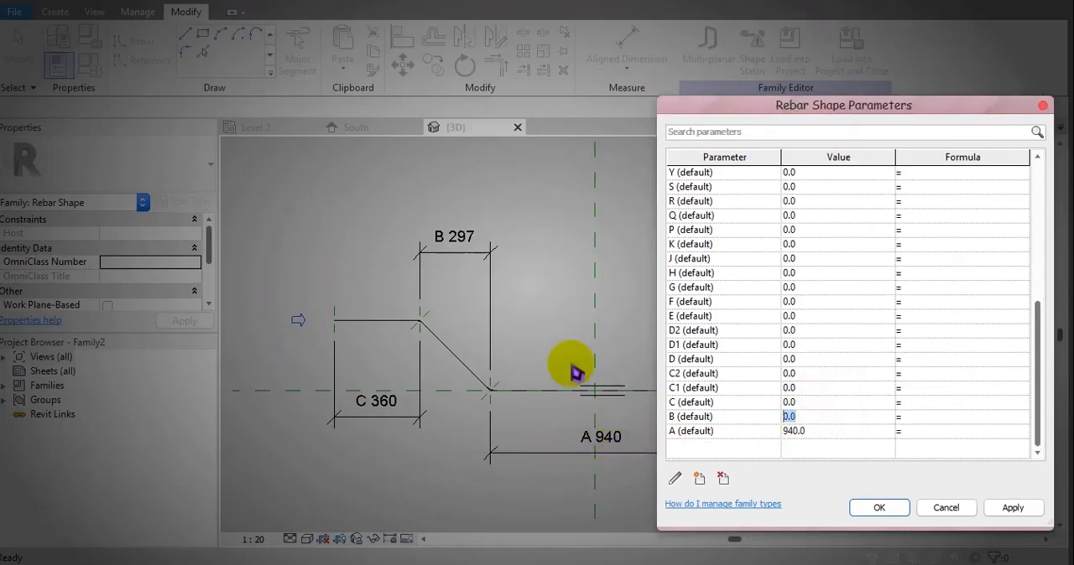
{"action": "left_click", "coordinate": [809, 403]}
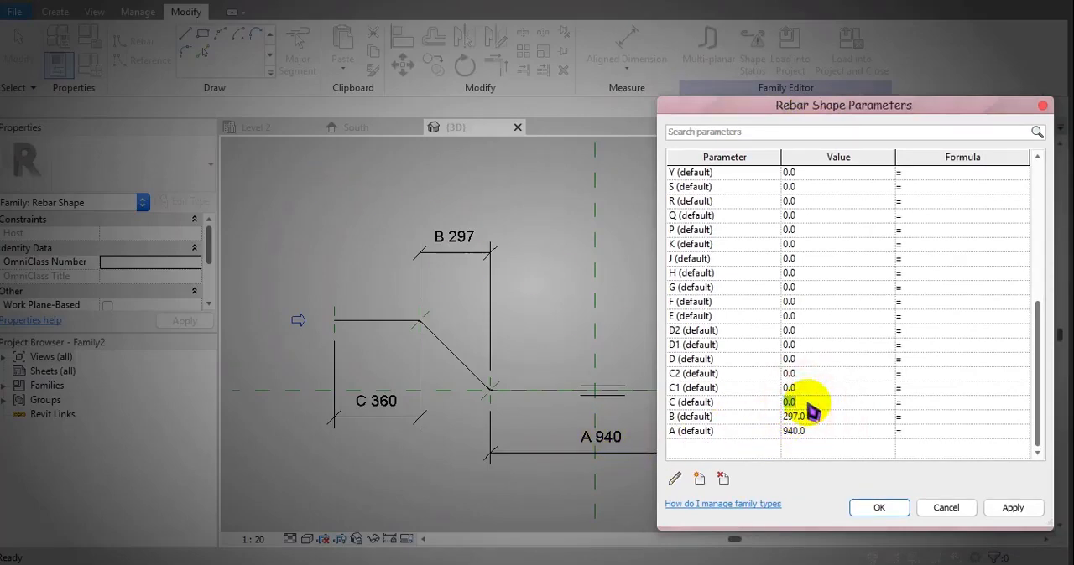
{"action": "type", "text": "360"}
{"action": "left_click", "coordinate": [879, 507]}
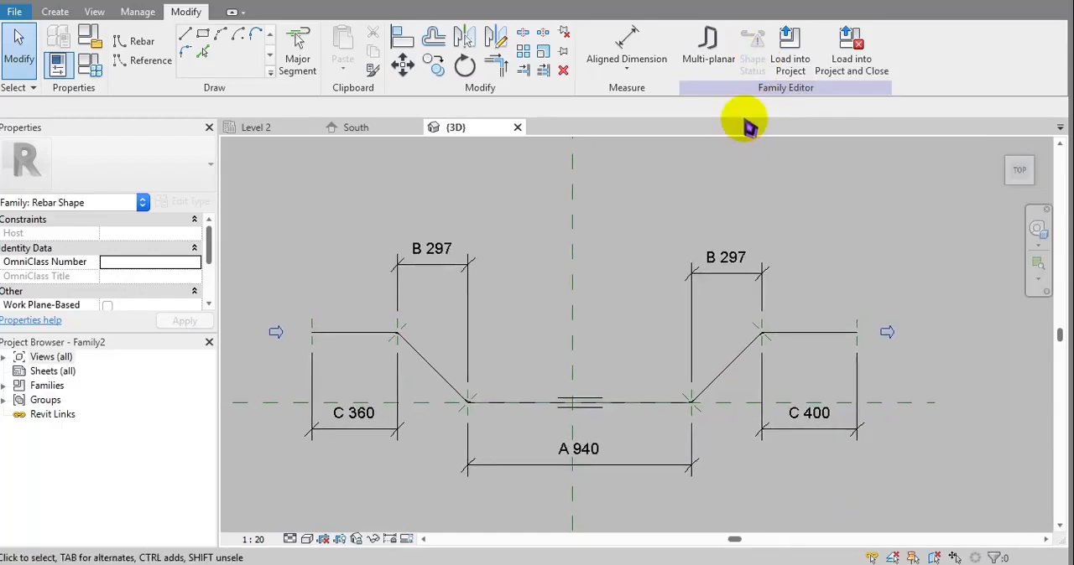
Load the rebar shape family into the project and start placing rebar in the 300 x 600 mm concrete beam.
{"action": "left_click", "coordinate": [793, 55]}
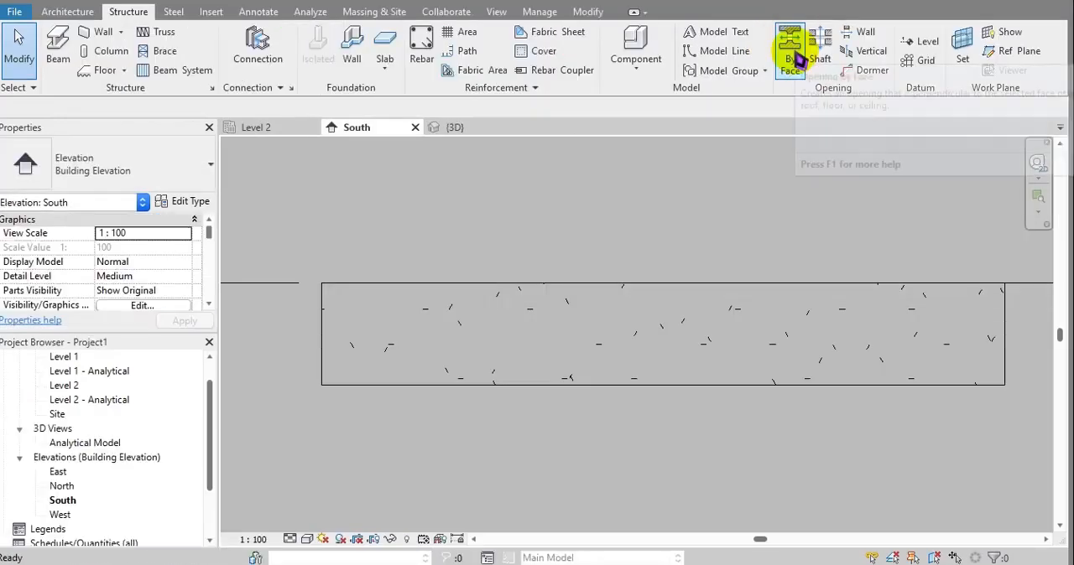
{"action": "left_click", "coordinate": [702, 372]}
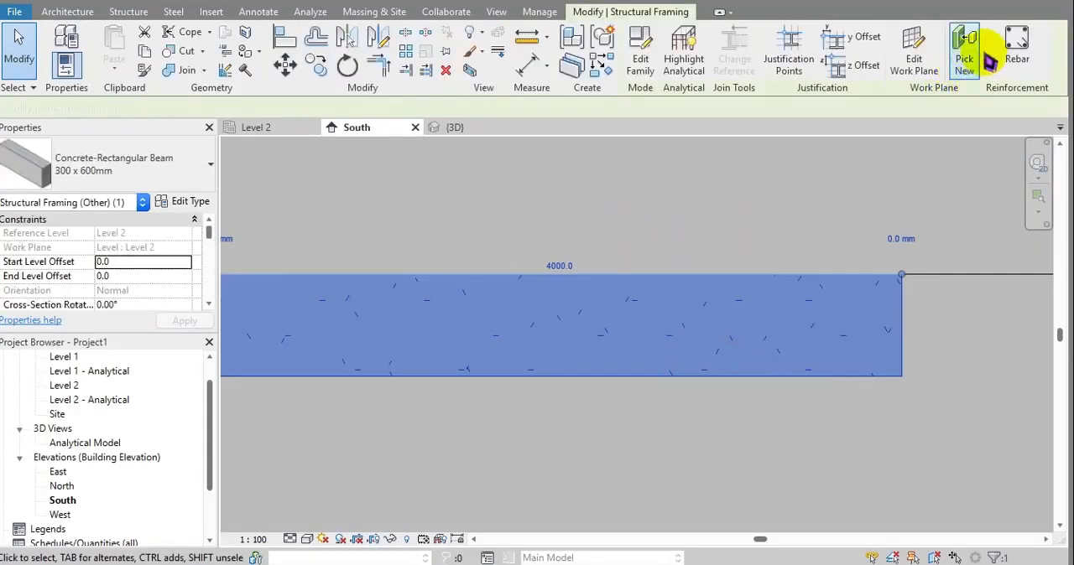
{"action": "left_click", "coordinate": [1013, 42]}
{"action": "left_click", "coordinate": [587, 337]}
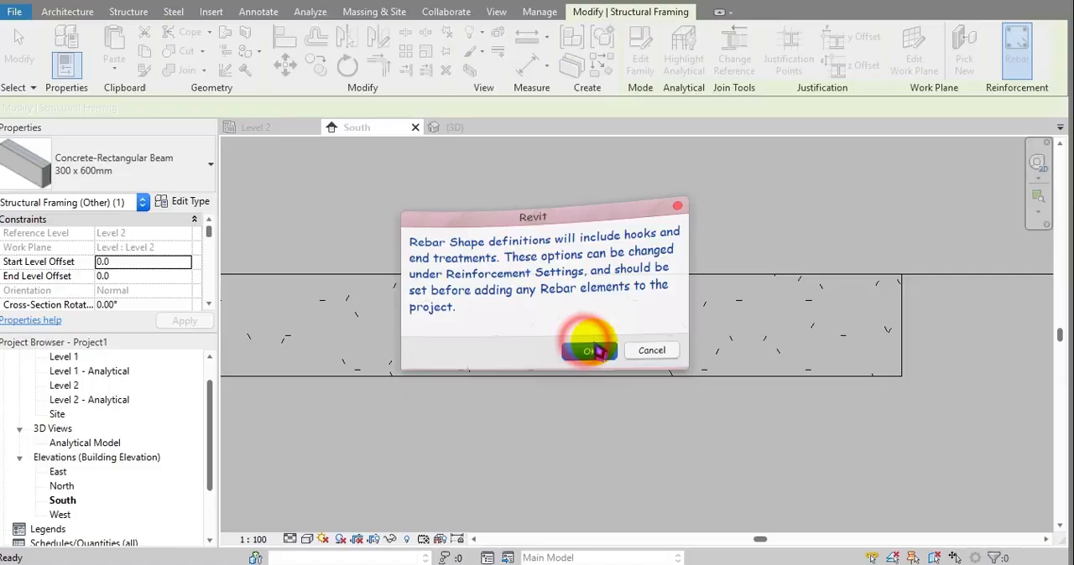
Place one bar of the Family2 rebar shape inside the beam in the South elevation.
{"action": "left_click_drag", "start_coordinate": [1059, 267], "coordinate": [1060, 524]}
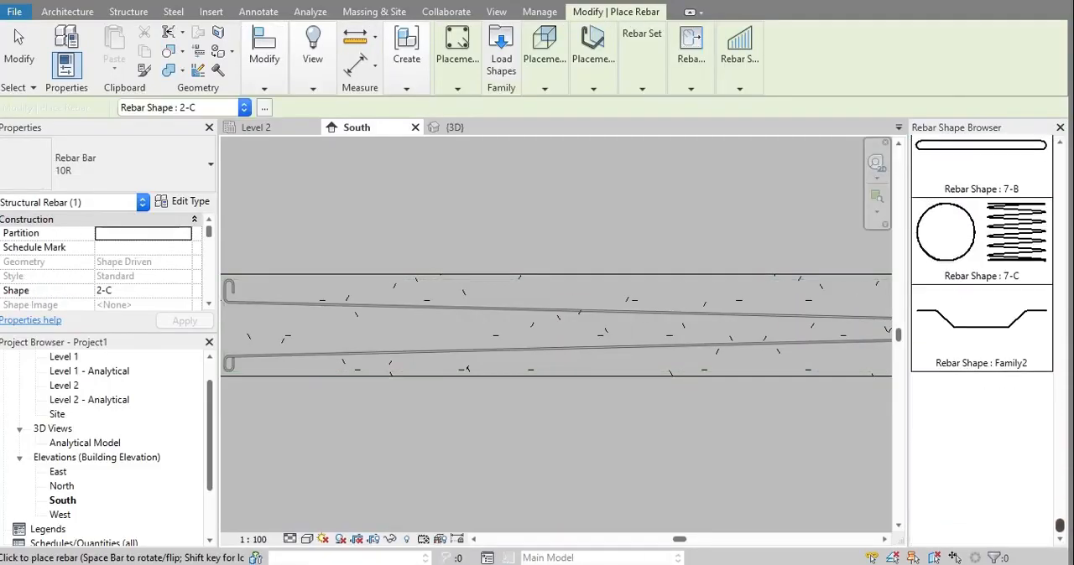
{"action": "left_click", "coordinate": [972, 334]}
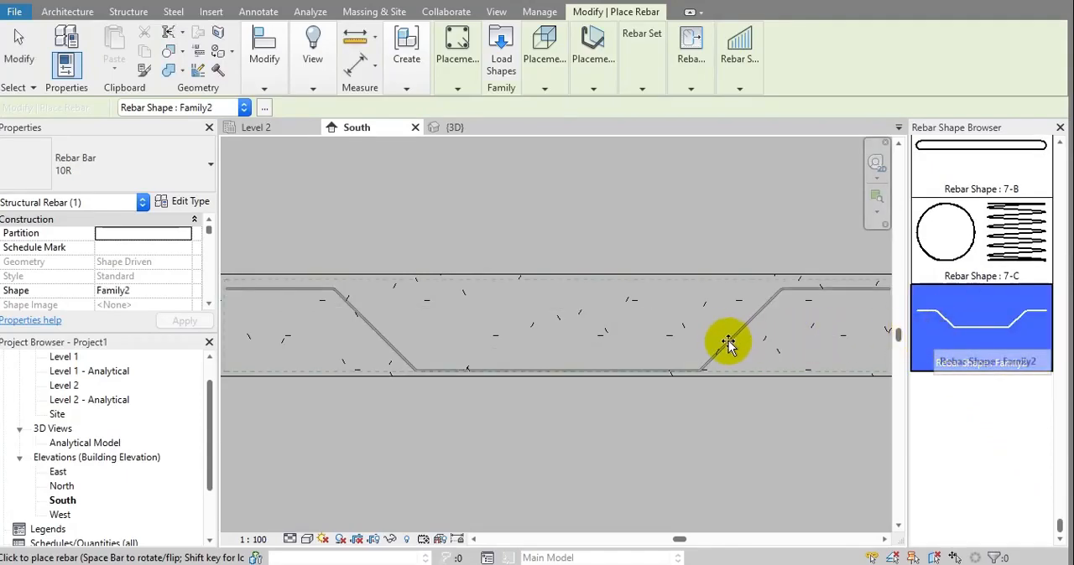
{"action": "left_click", "coordinate": [721, 334]}
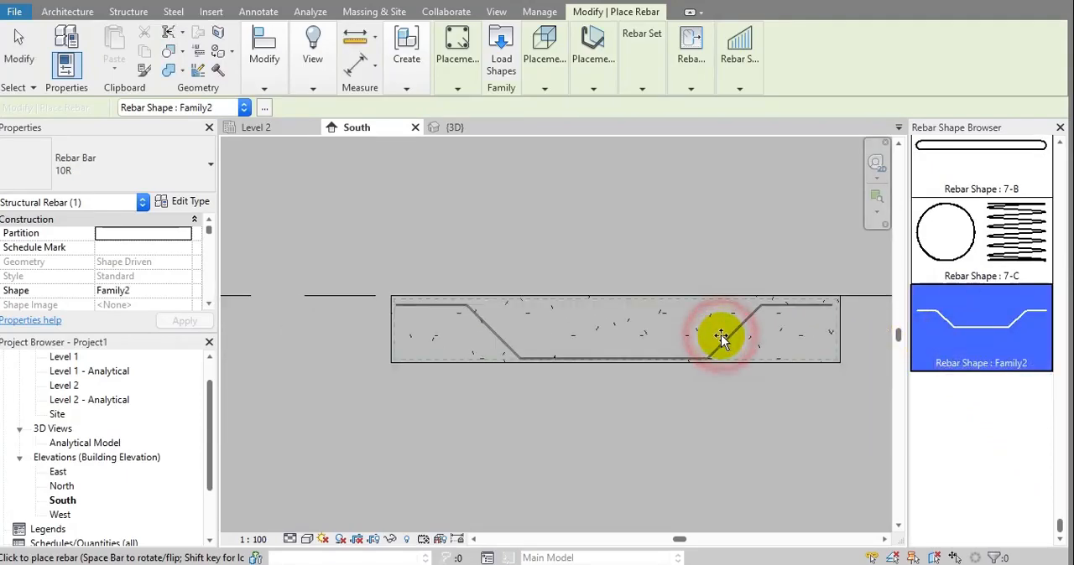
{"action": "key", "text": "Escape"}
{"action": "key", "text": "Escape"}
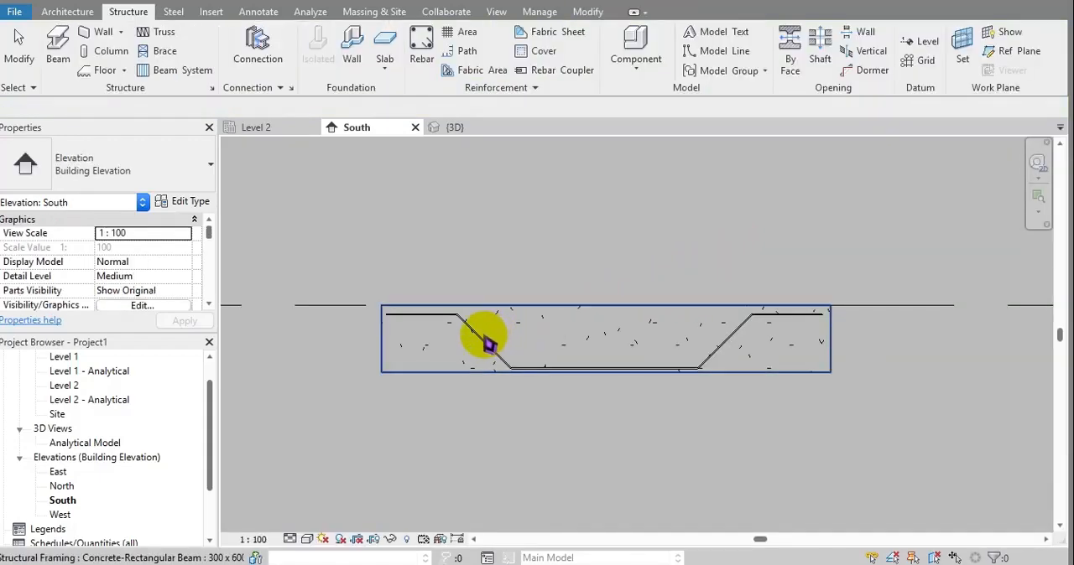
Set dimension B of the placed cranked bar to 300 mm.
{"action": "left_click", "coordinate": [468, 335]}
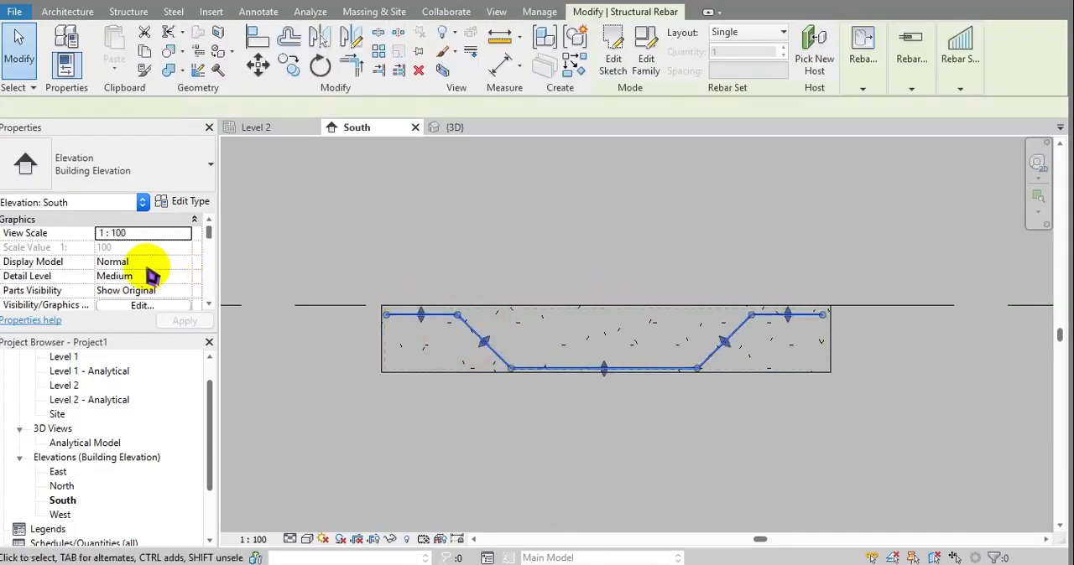
{"action": "scroll", "coordinate": [143, 271], "scroll_direction": "down", "scroll_amount": 5}
{"action": "scroll", "coordinate": [150, 277], "scroll_direction": "down", "scroll_amount": 5}
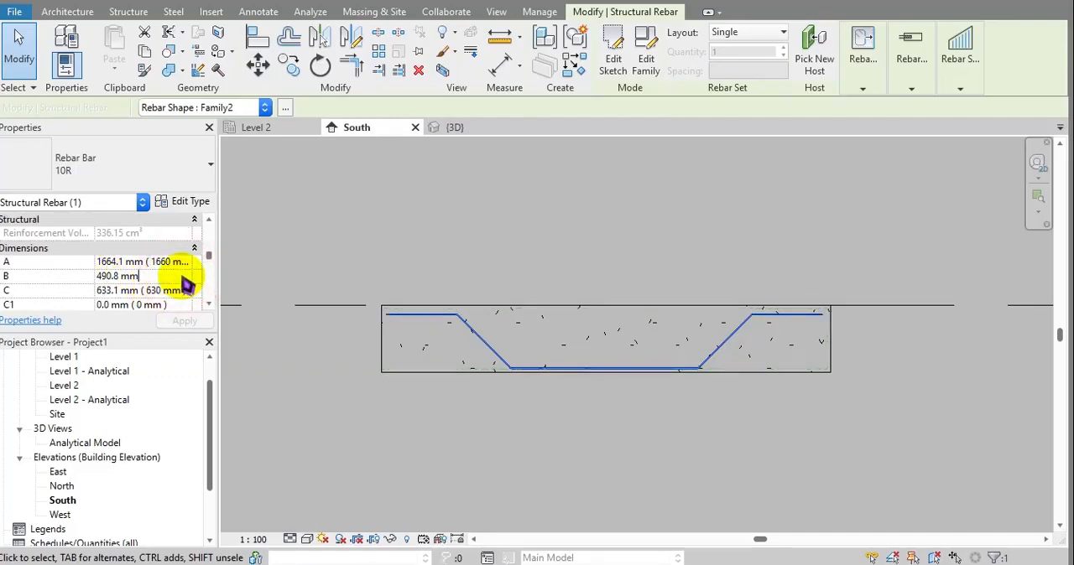
{"action": "left_click", "coordinate": [72, 279]}
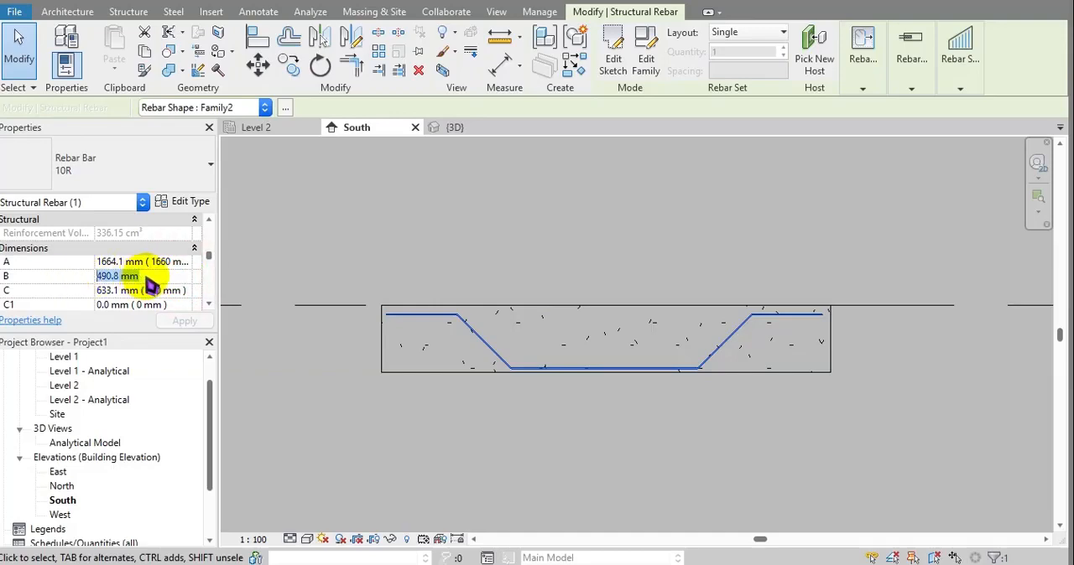
{"action": "type", "text": "300"}
{"action": "key", "text": "Return"}
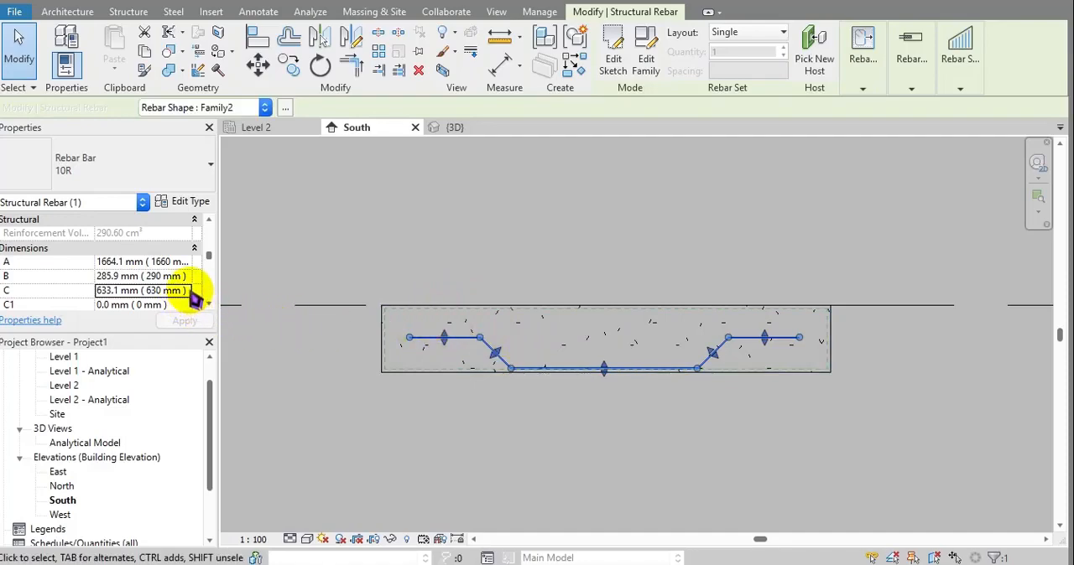
Try 700 mm for dimension C of the placed bar and set it to 800 mm.
{"action": "left_click_drag", "start_coordinate": [189, 298], "coordinate": [41, 299]}
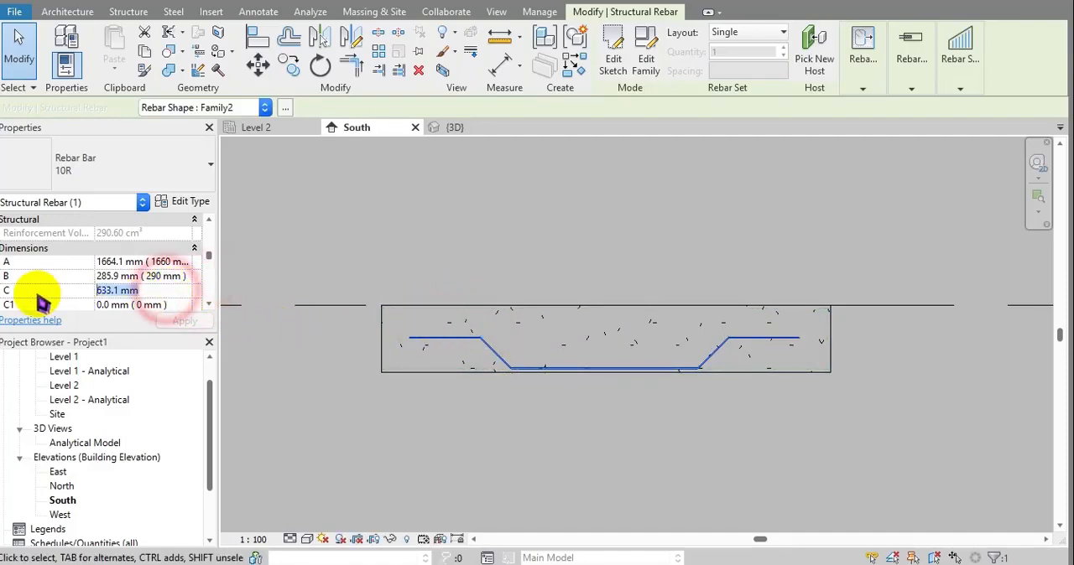
{"action": "type", "text": "700"}
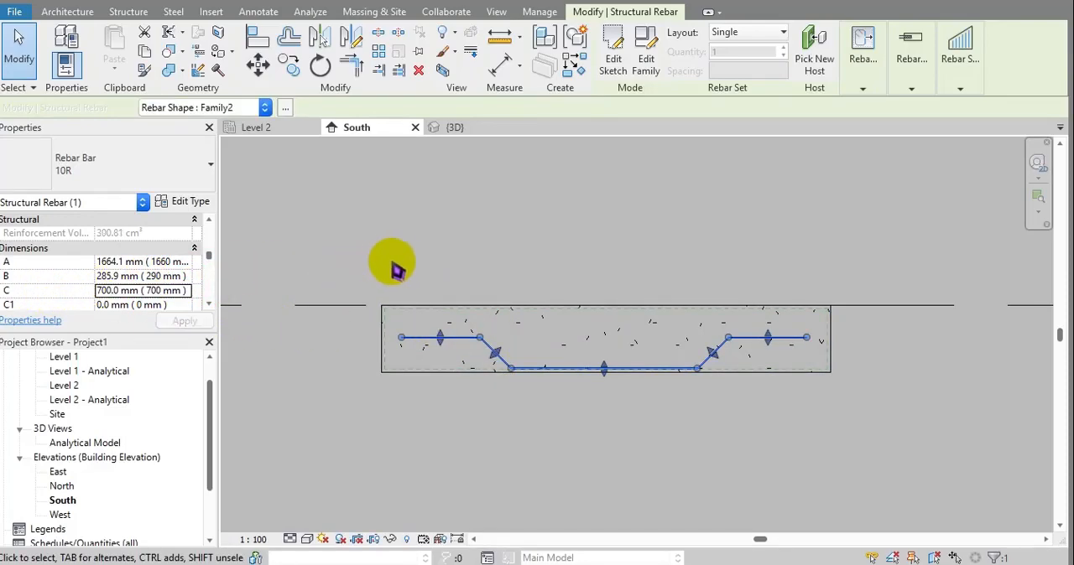
{"action": "left_click", "coordinate": [172, 300]}
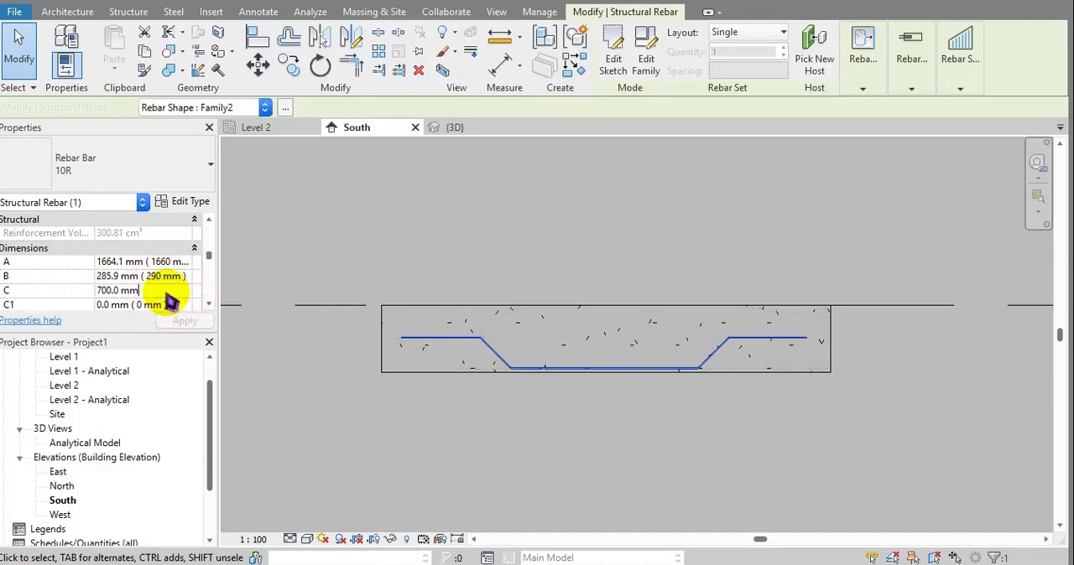
{"action": "left_click_drag", "start_coordinate": [172, 299], "coordinate": [84, 300]}
{"action": "type", "text": "800"}
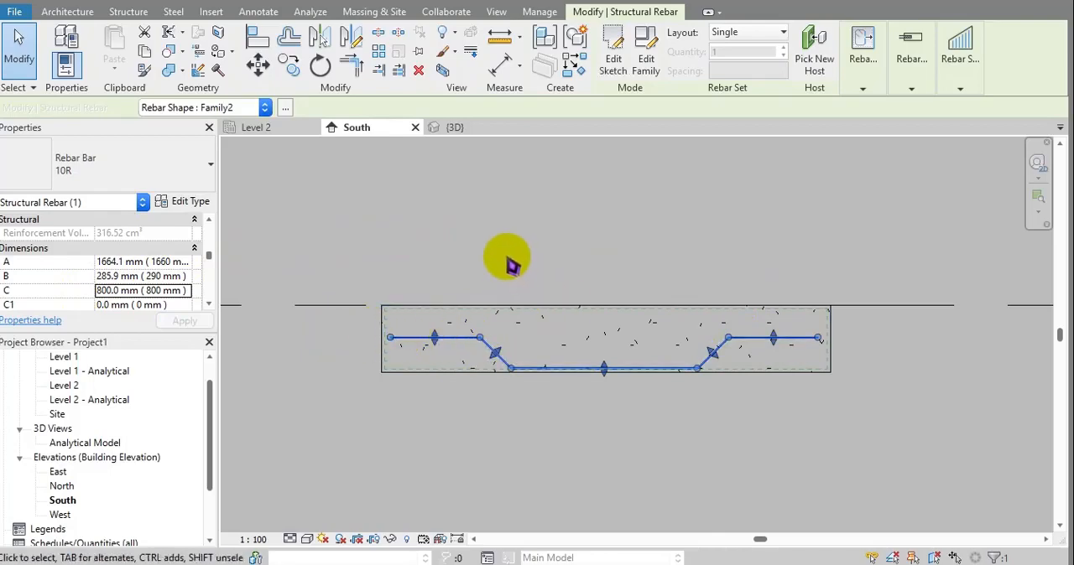
{"action": "left_click", "coordinate": [505, 255]}
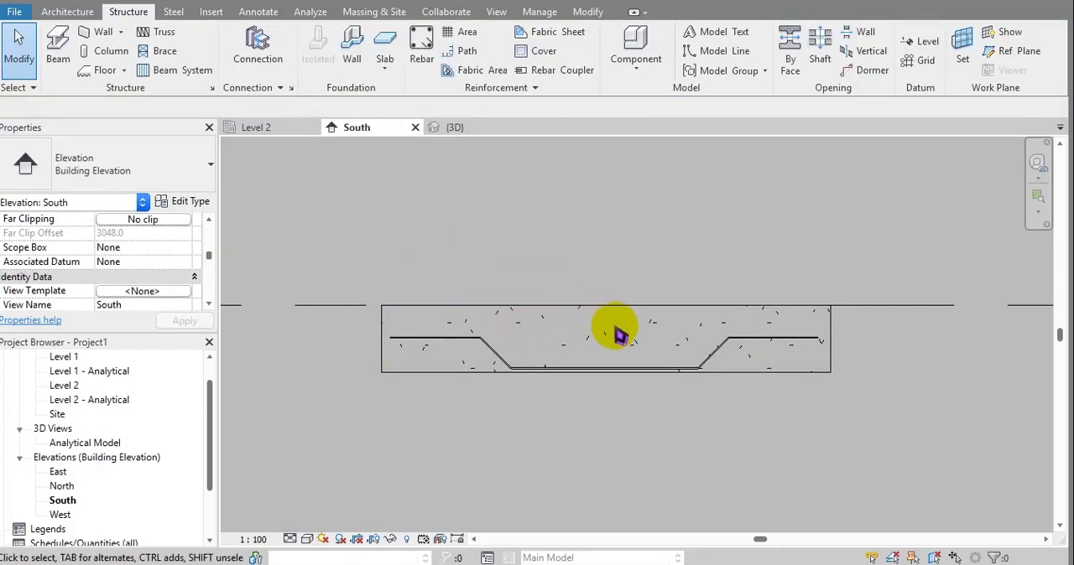